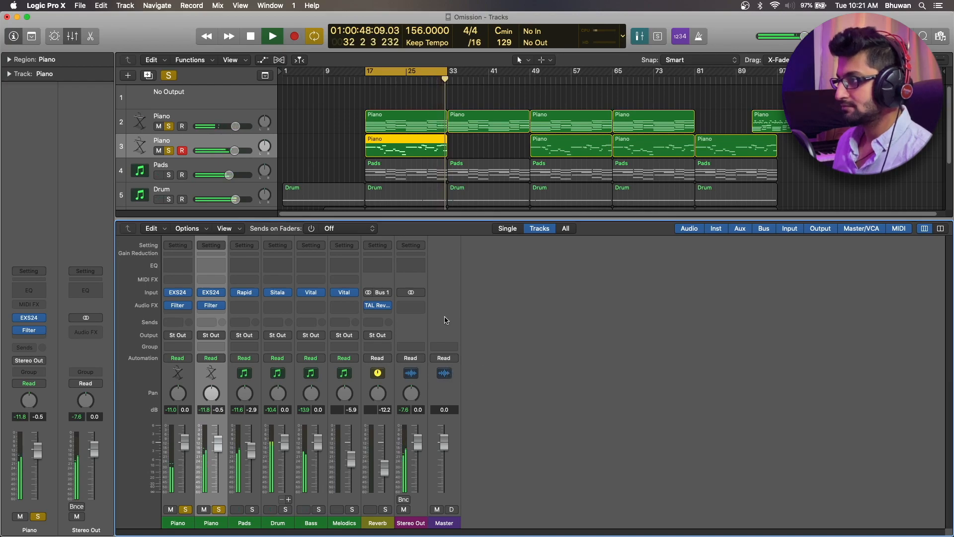
Stop playback and inspect the Filter plug-in on the first Piano channel
key("space")
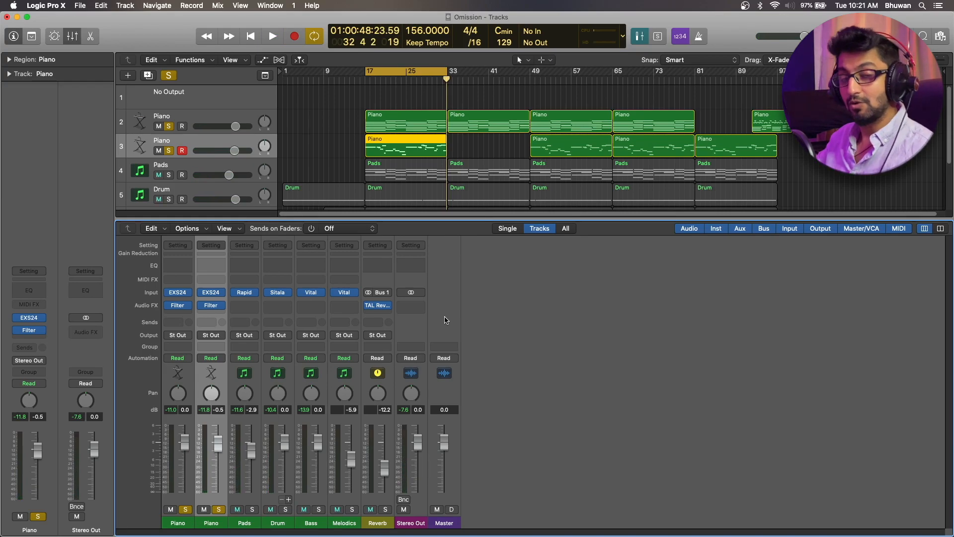
left_click(178, 306)
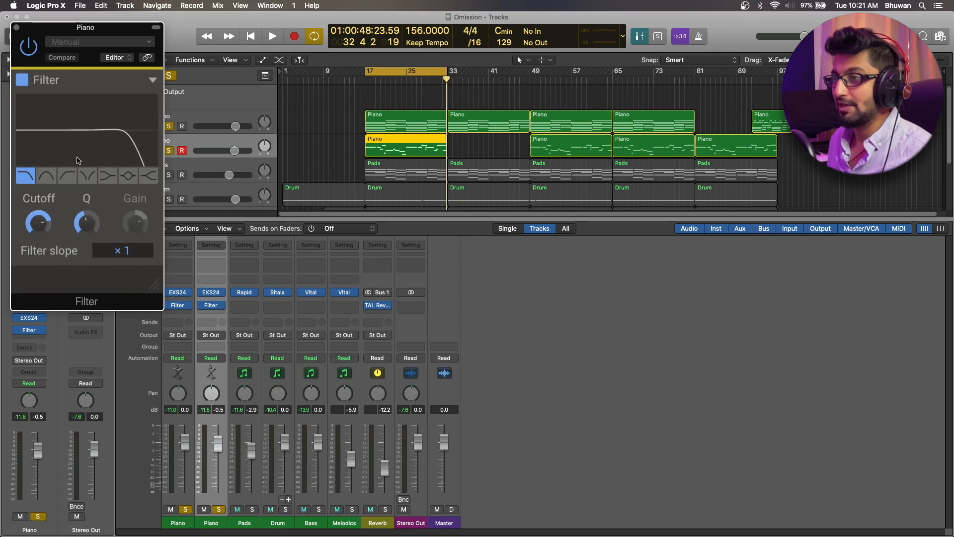
left_click(17, 28)
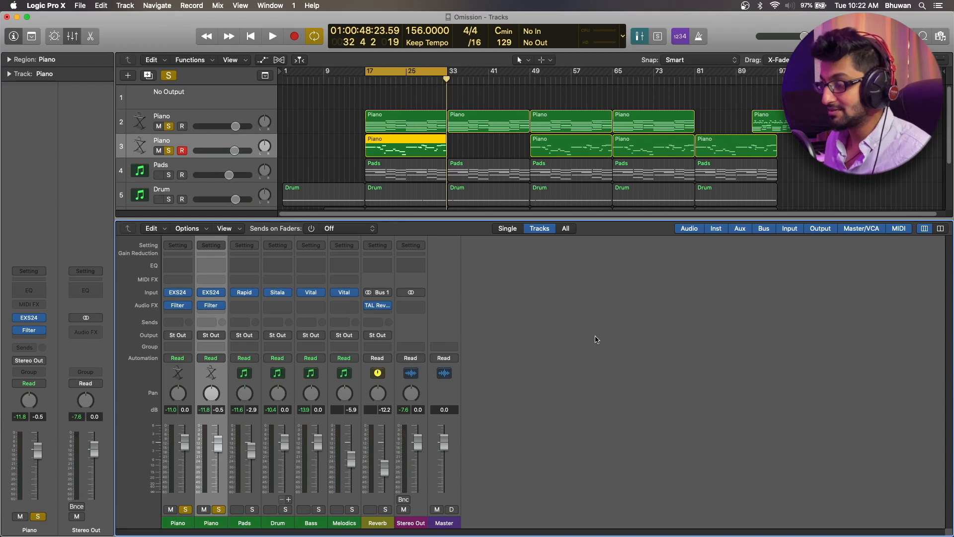
Insert the TAL Reverb 4 plug-in after the Filter on the first Piano channel
left_click(180, 315)
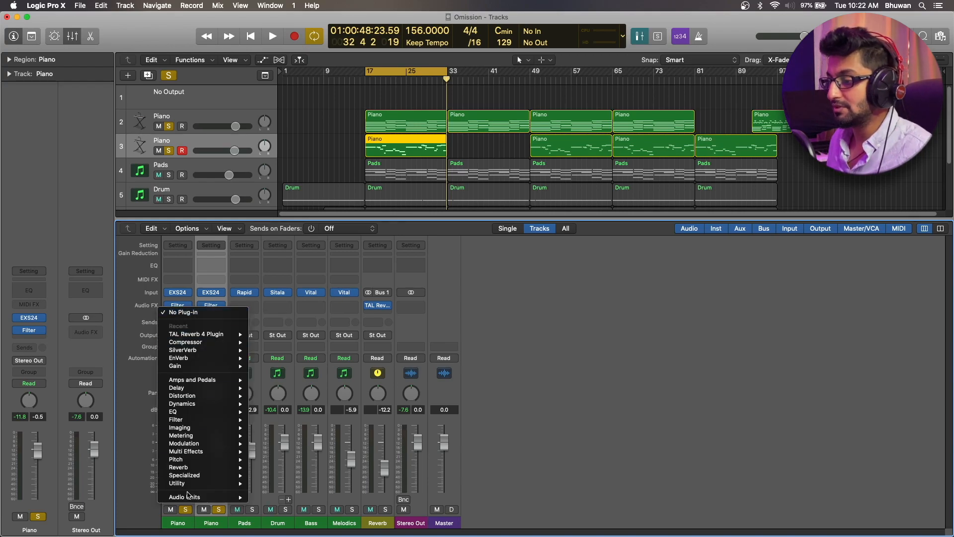
mouse_move(189, 497)
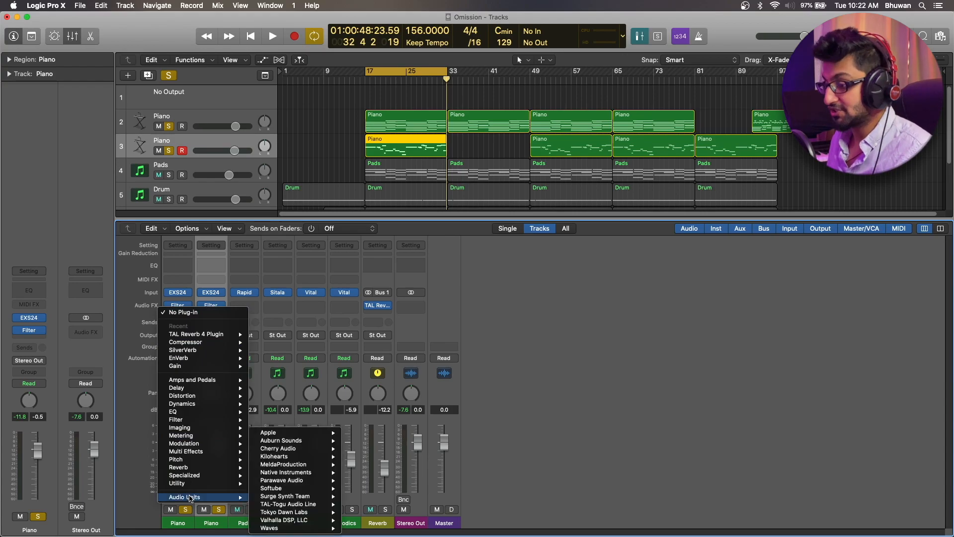
mouse_move(306, 506)
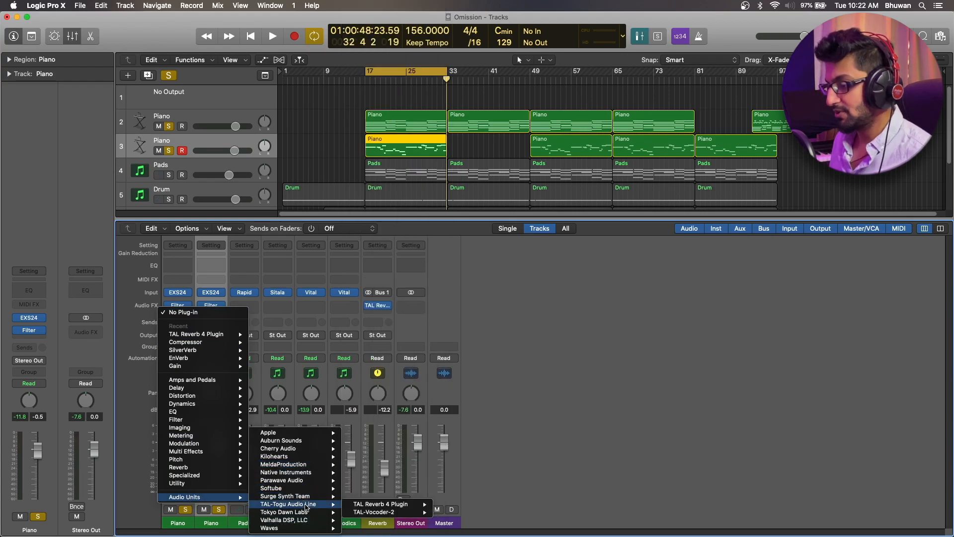
mouse_move(383, 504)
left_click(447, 504)
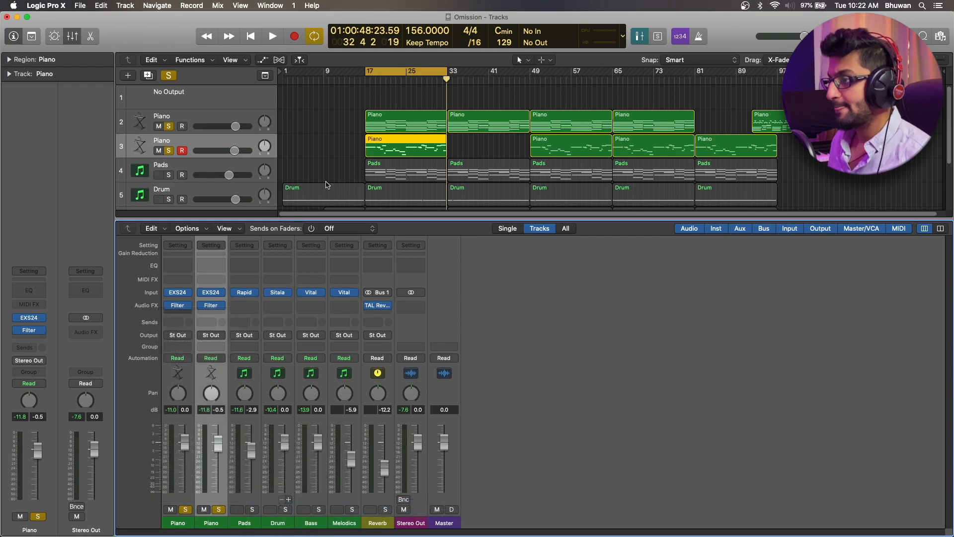
In TAL Reverb 4, raise the size, set the high cut to about 4971 Hz and the low cut to 142 Hz, and adjust the wet level
mouse_move(45, 134)
left_mouse_down()
mouse_move(45, 149)
mouse_move(47, 130)
left_mouse_up()
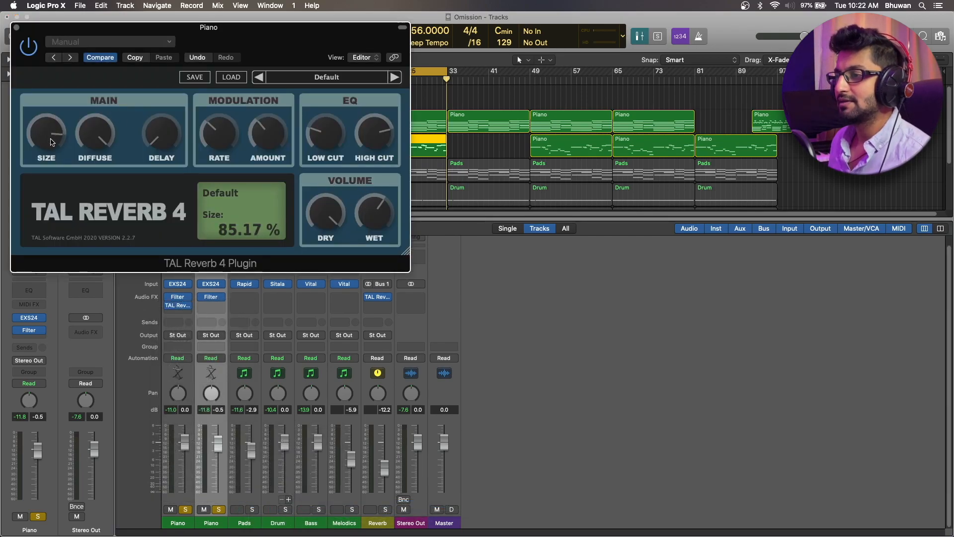
left_click_drag(382, 133, 385, 149)
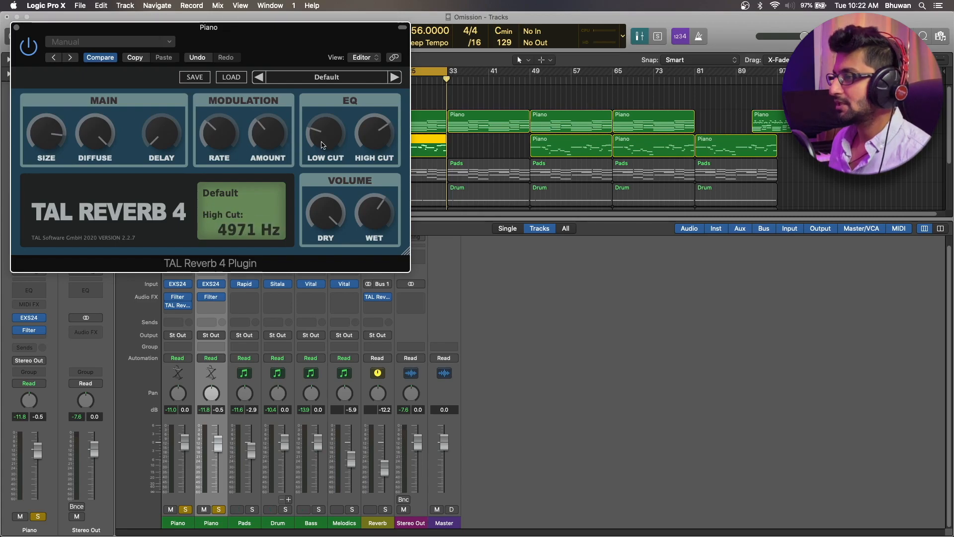
left_click_drag(318, 143, 321, 137)
left_click_drag(378, 229, 377, 219)
Turn the reverb's modulation rate down to 0 % and its modulation amount to minimum, raise the wet level and close the plug-in
left_click_drag(220, 131, 227, 185)
left_click_drag(268, 146, 285, 214)
left_click_drag(370, 217, 371, 204)
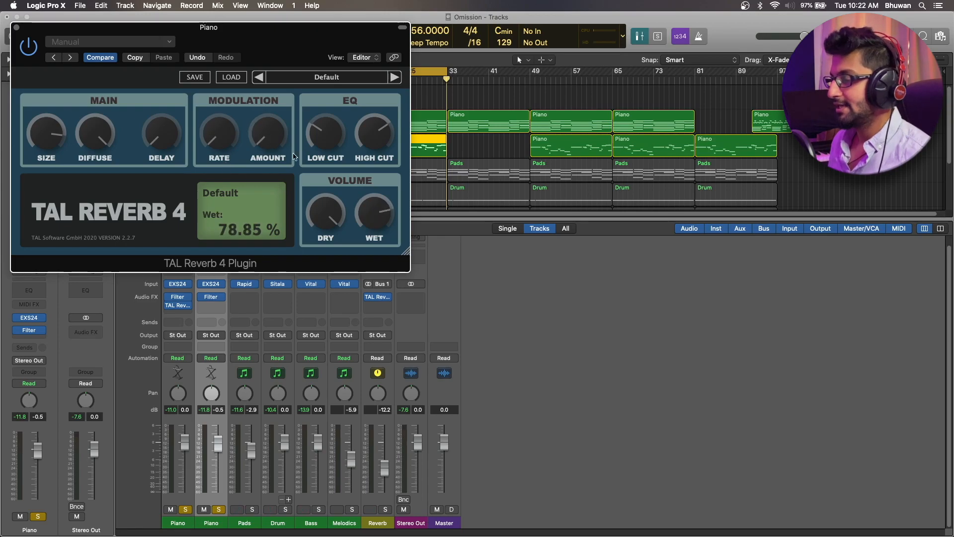
left_click(17, 31)
Copy TAL Reverb 4 from the first Piano channel to the second and fine-tune the copy's wet level and size
left_click_drag(182, 305, 211, 305)
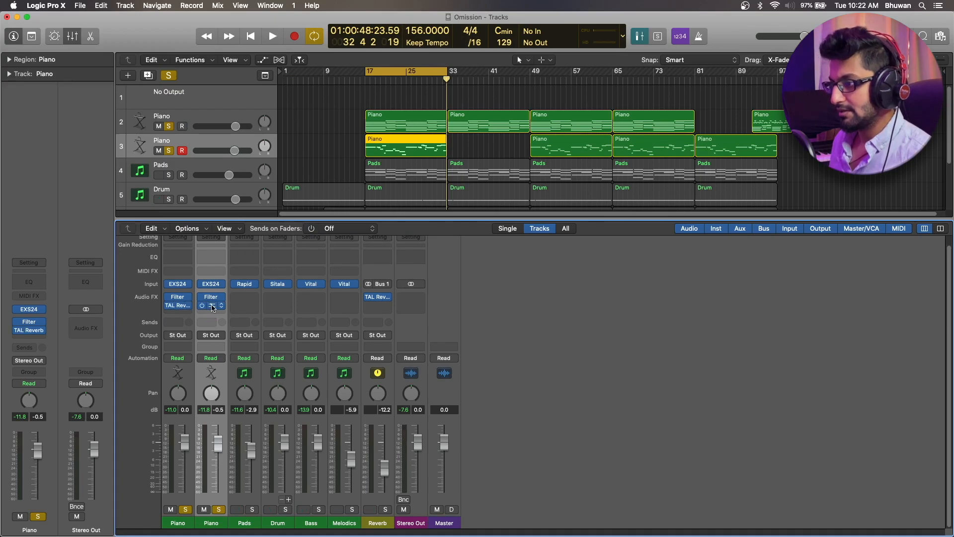
left_click(210, 305)
left_click_drag(375, 214, 376, 212)
left_click_drag(57, 135, 58, 134)
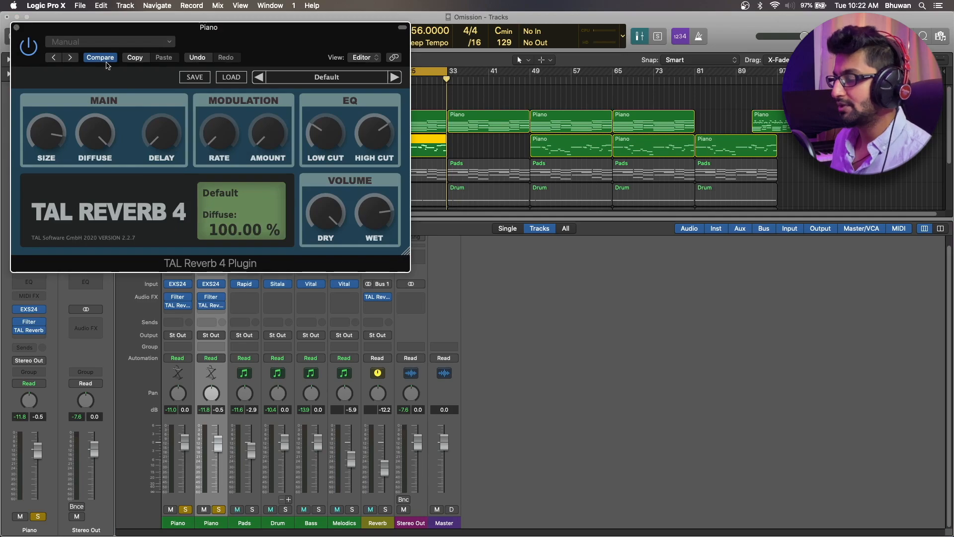
left_click_drag(375, 227, 374, 219)
left_click_drag(59, 121, 58, 114)
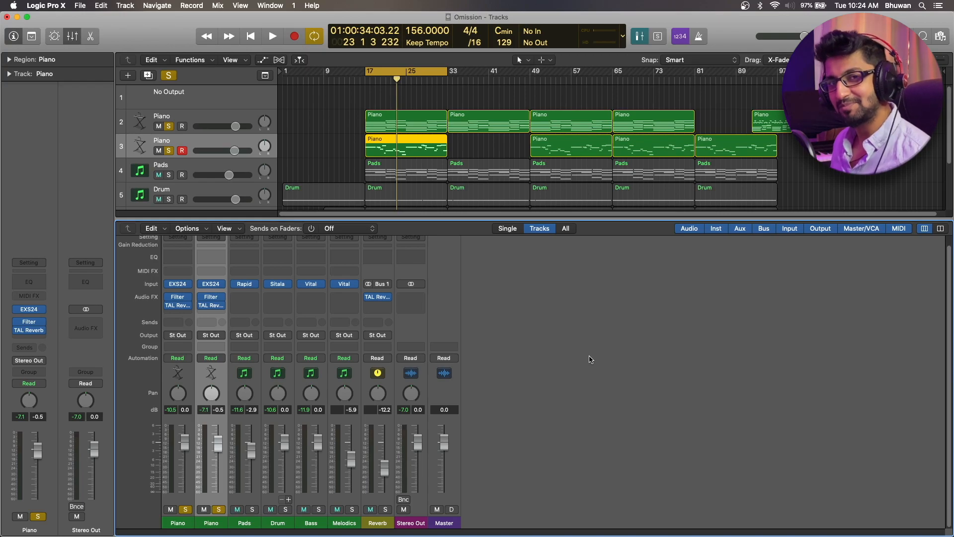
Audition the Piano tracks with reverb and review the TAL Reverb 4 settings on the first Piano channel
key("space")
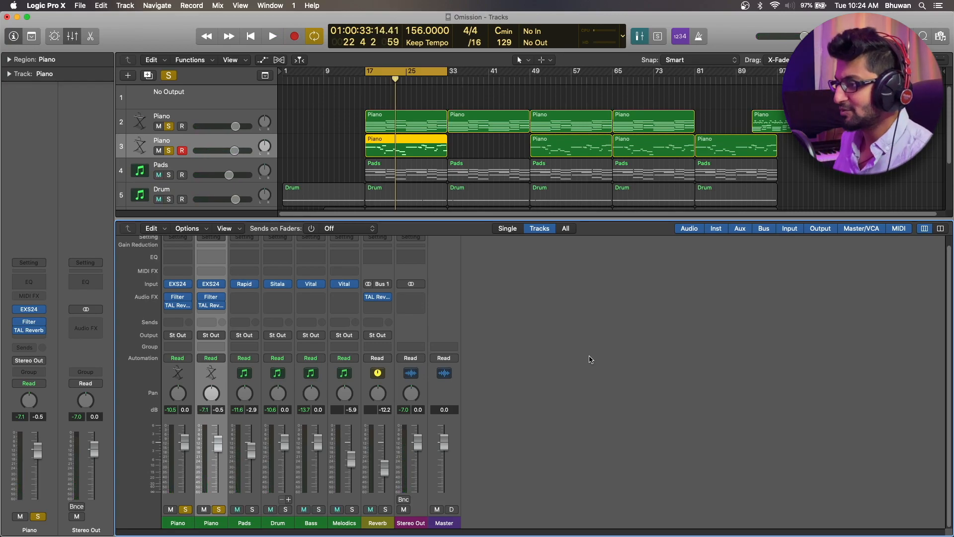
left_click(179, 307)
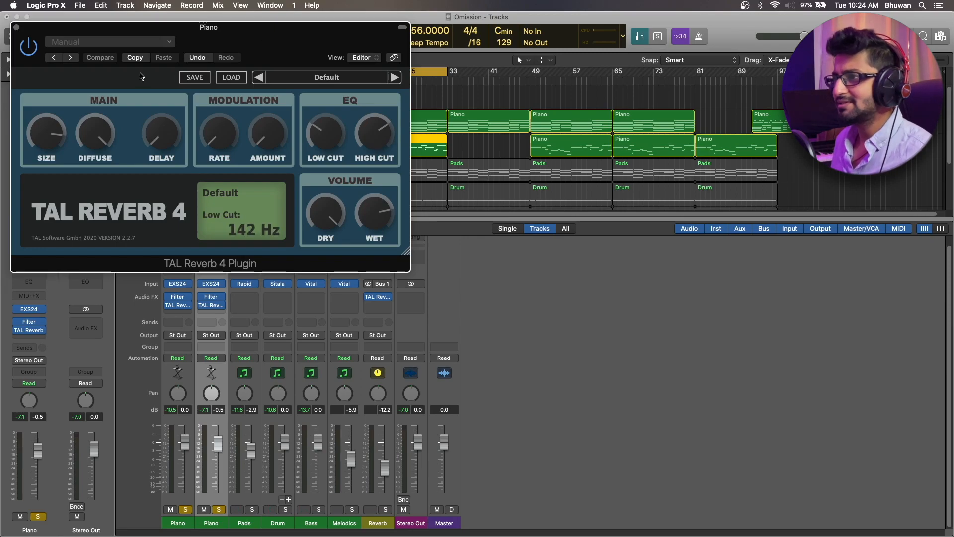
key("space")
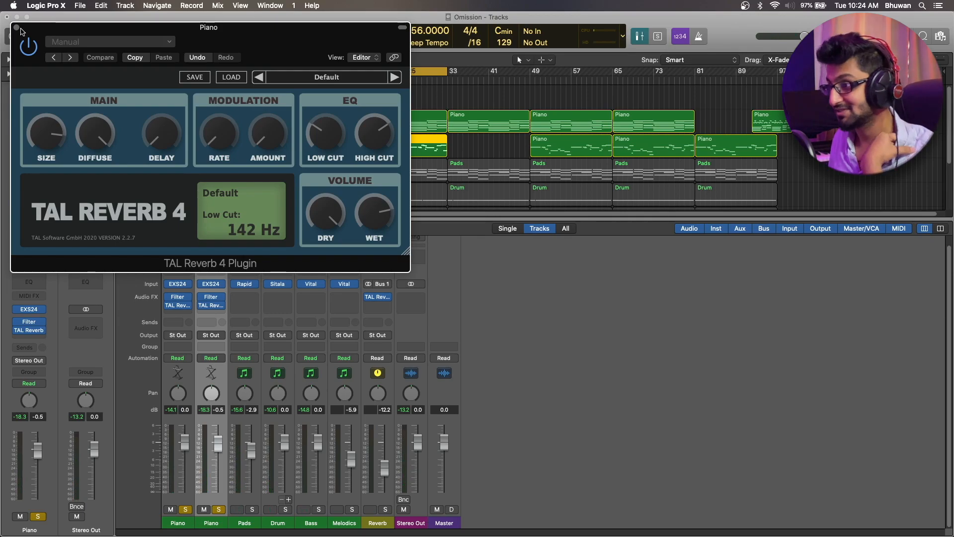
left_click(18, 28)
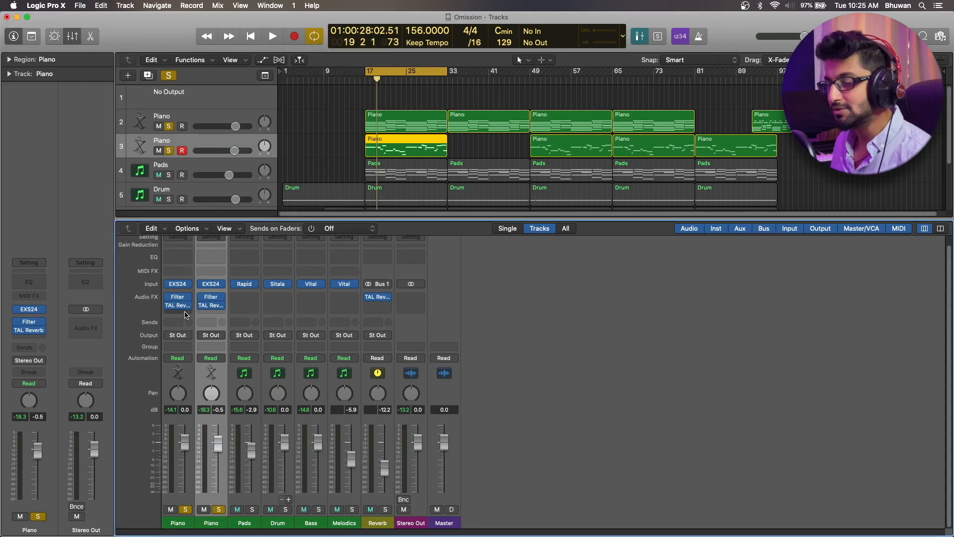
Insert a stereo Stereo Delay plug-in after TAL Reverb 4 on the first Piano channel
left_click(185, 314)
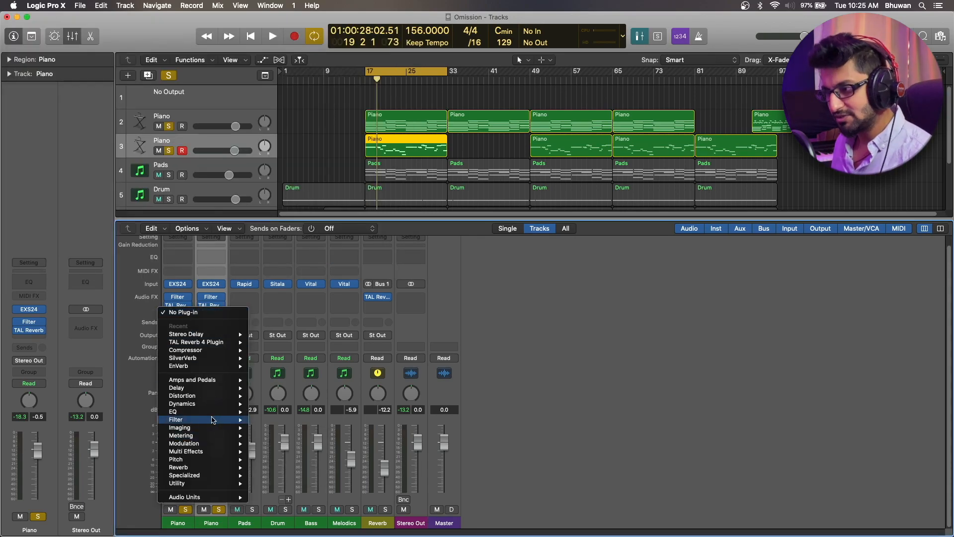
mouse_move(214, 388)
mouse_move(289, 413)
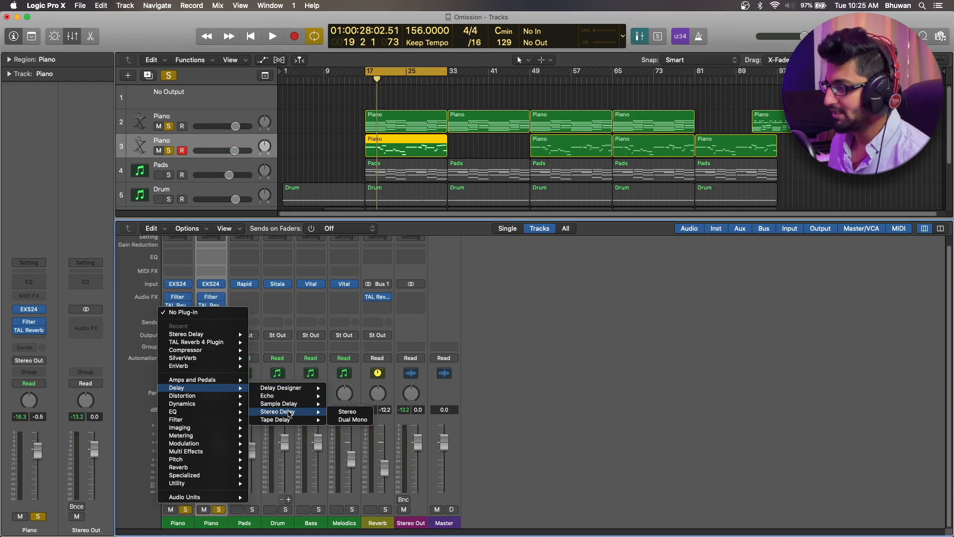
left_click(347, 412)
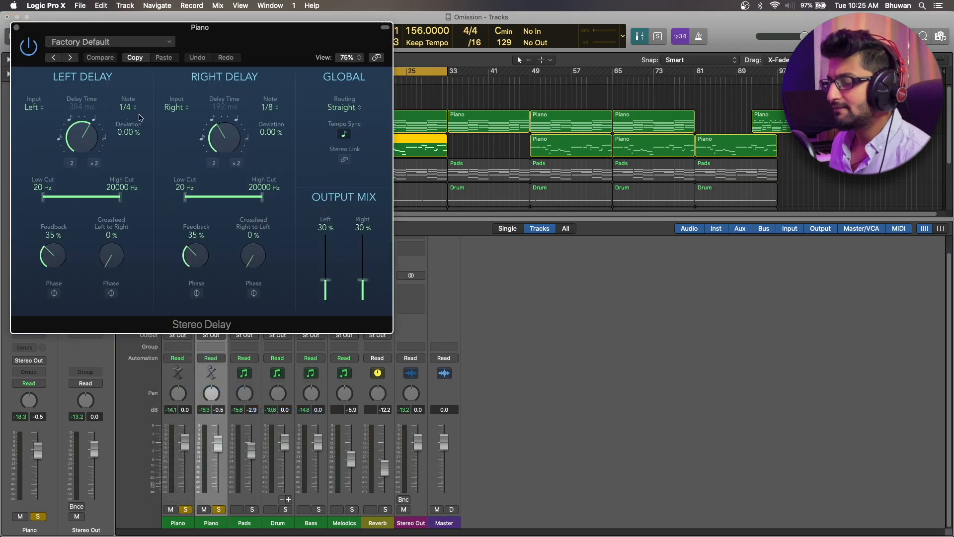
Set the right delay note to 1/8 dotted, its cuts to 81 and 6600 Hz, and the left delay's cuts to 180 and 8400 Hz
left_click(229, 119)
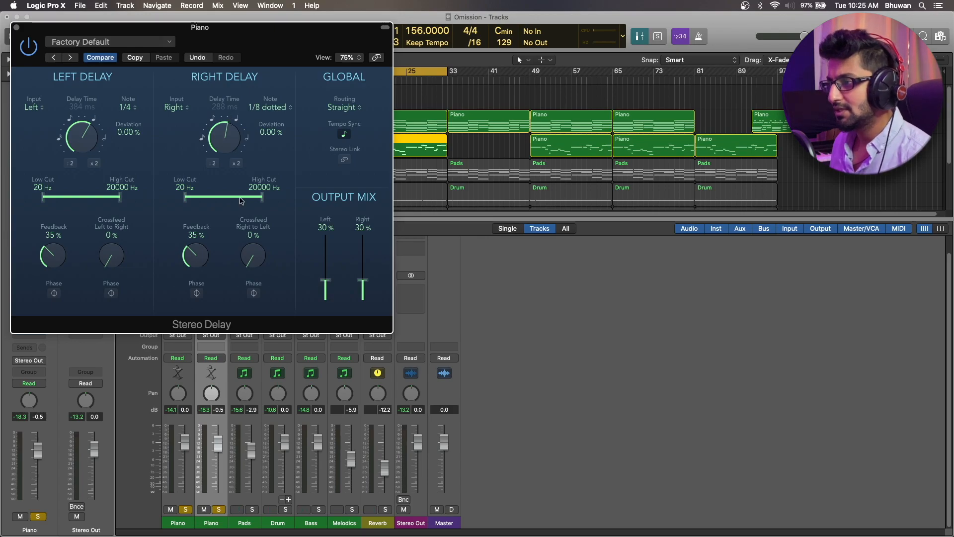
left_click_drag(261, 196, 240, 197)
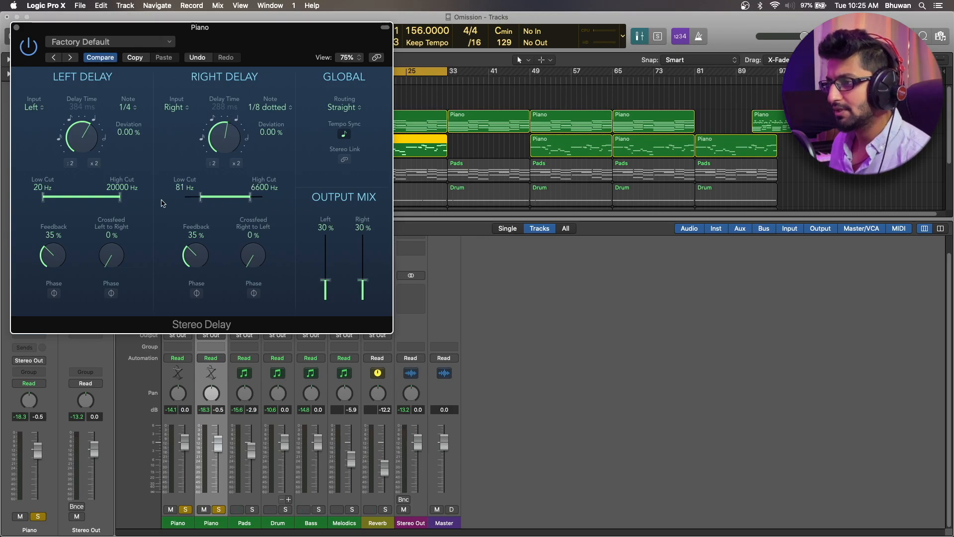
left_click_drag(120, 200, 91, 198)
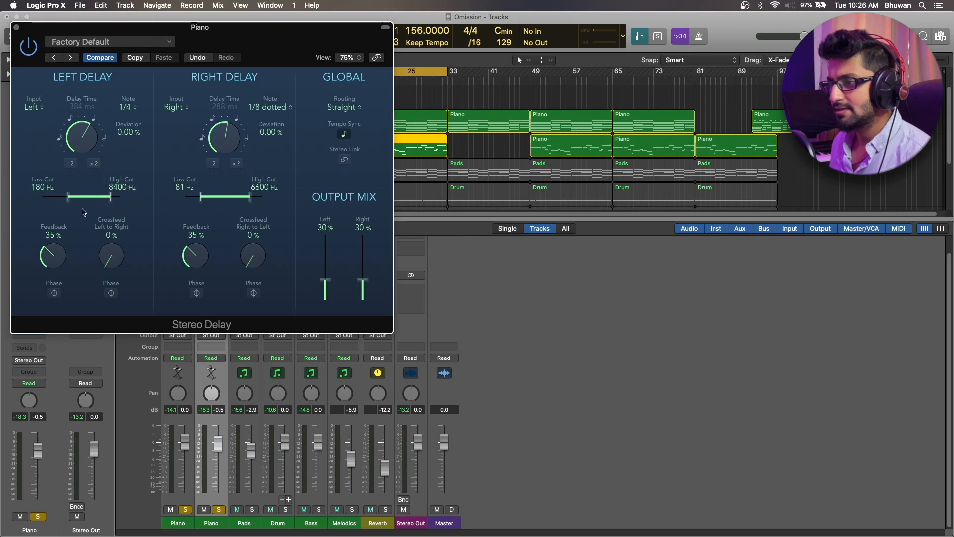
Set Stereo Delay feedback to 68 % left and 69 % right, raise both output mix levels to 45 %, and close the plug-in
left_click_drag(59, 259, 61, 213)
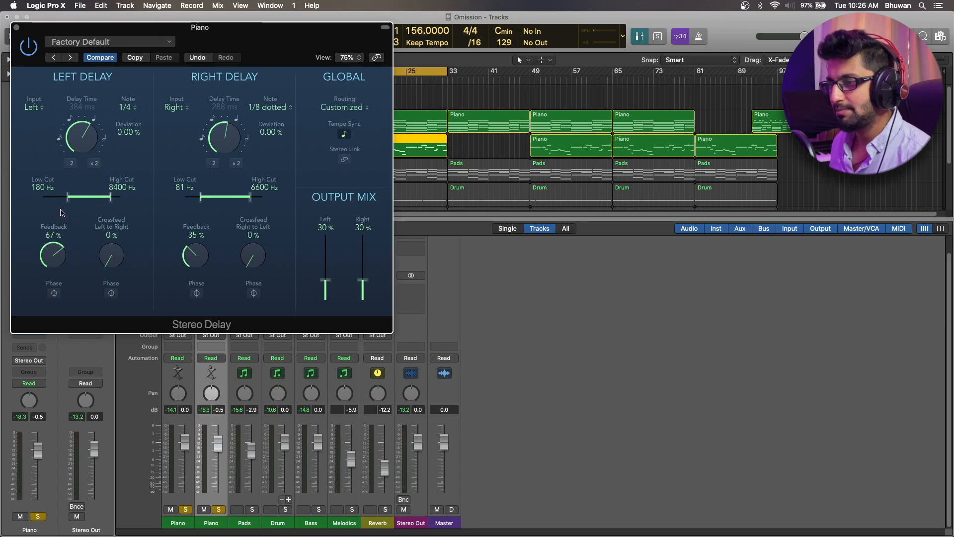
left_click_drag(204, 252, 203, 202)
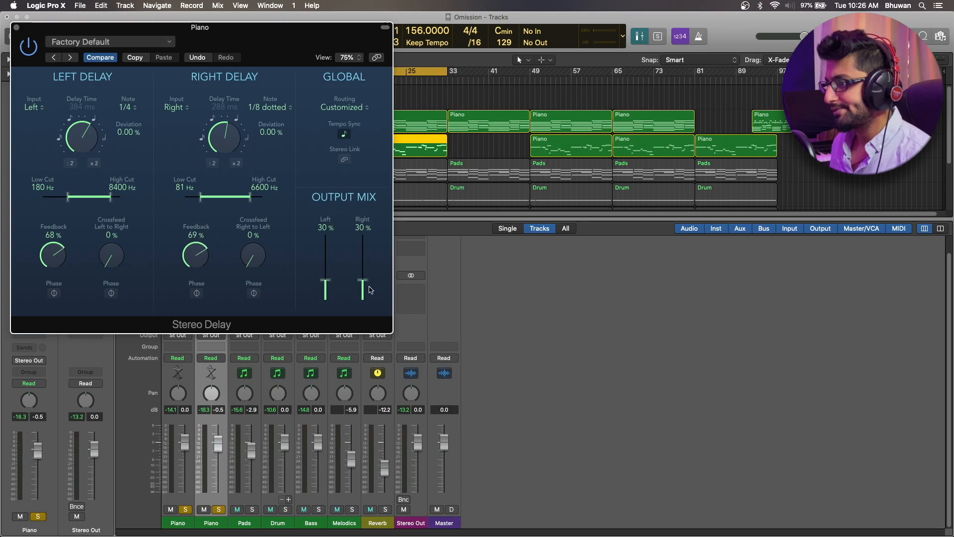
left_click_drag(324, 281, 364, 270)
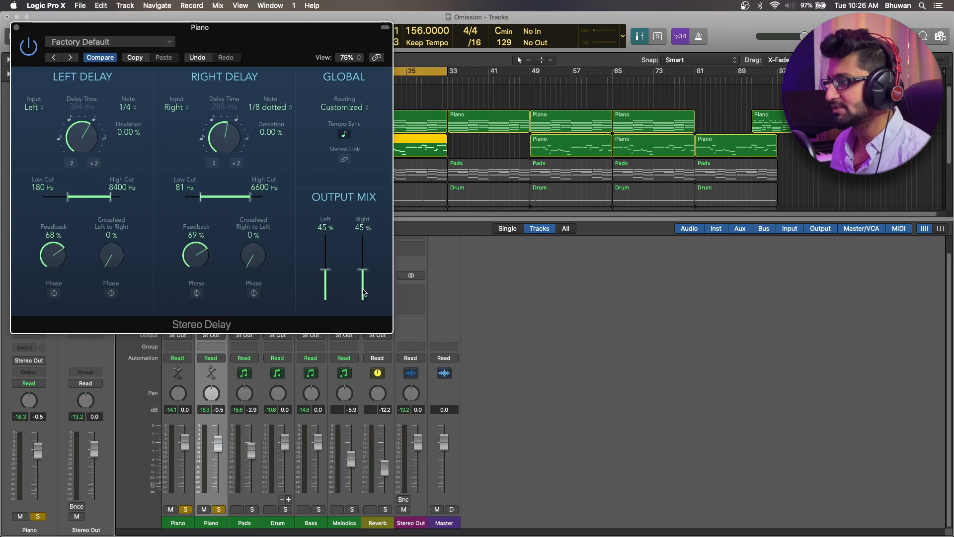
left_click(17, 28)
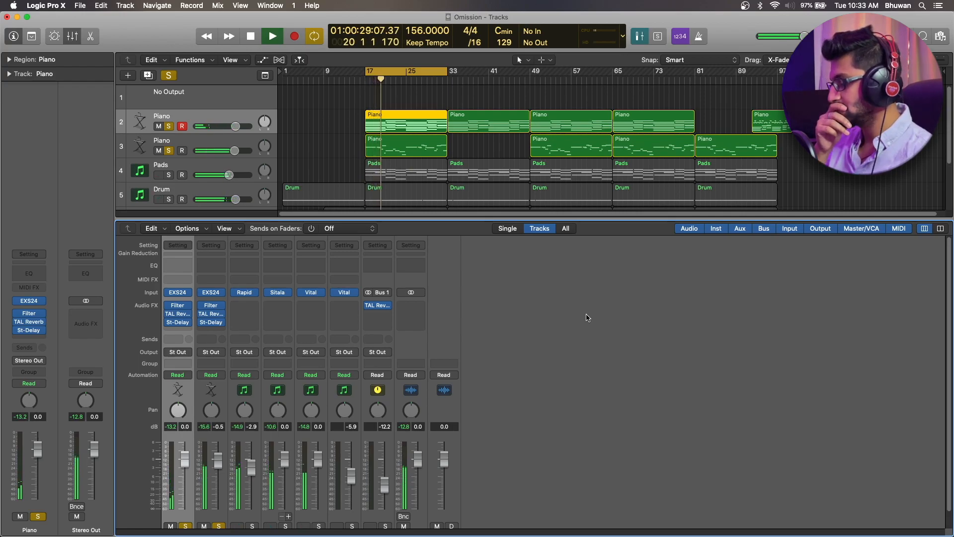
Play back the looped section from bar 17 to audition the Piano tracks with their effects
key("space")
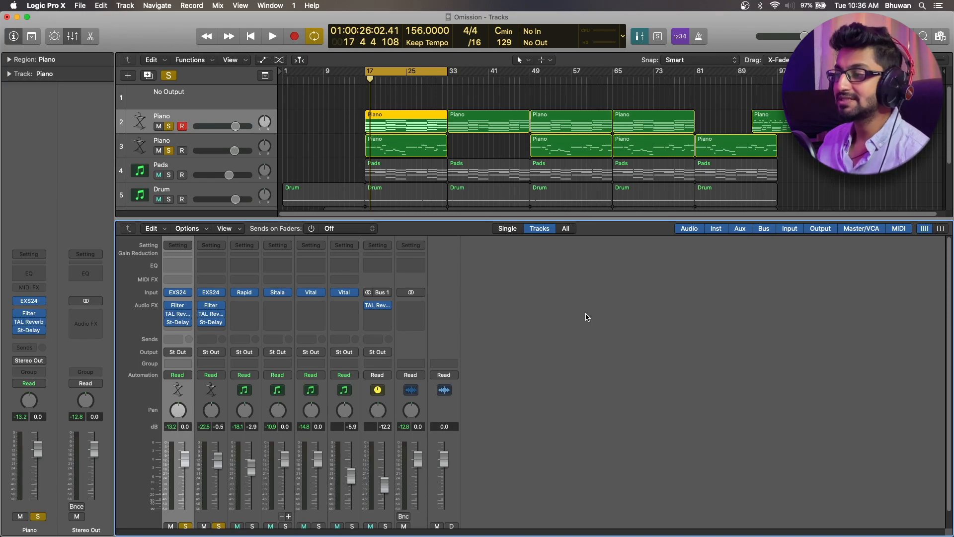
key("space")
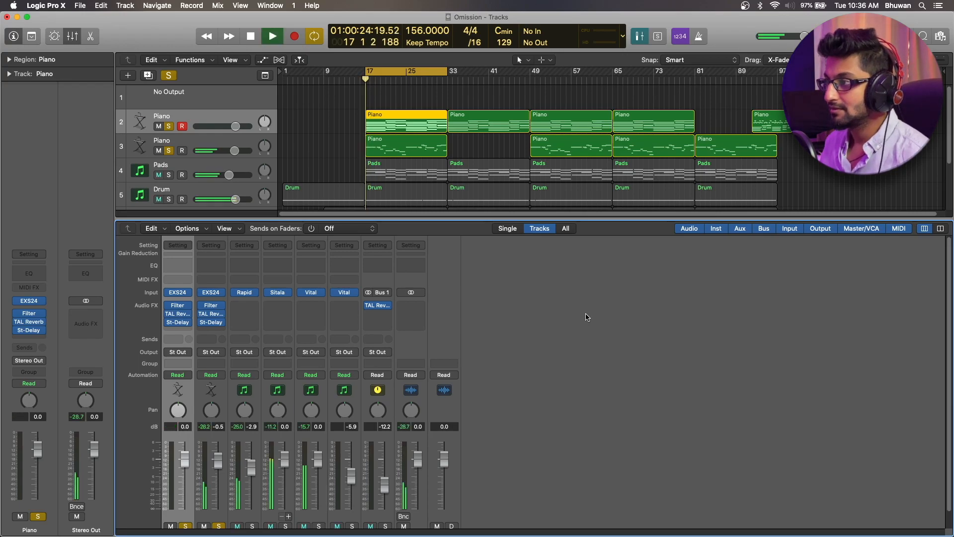
key("space")
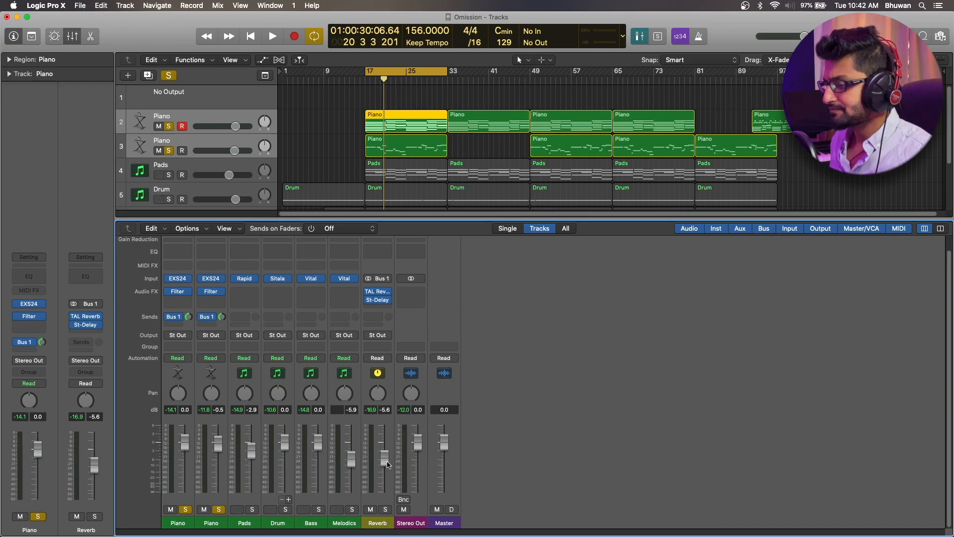
Pull the Reverb channel fader down to -∞ and bring it back up to about -6.6 dB while playing the loop
left_click_drag(388, 464, 389, 497)
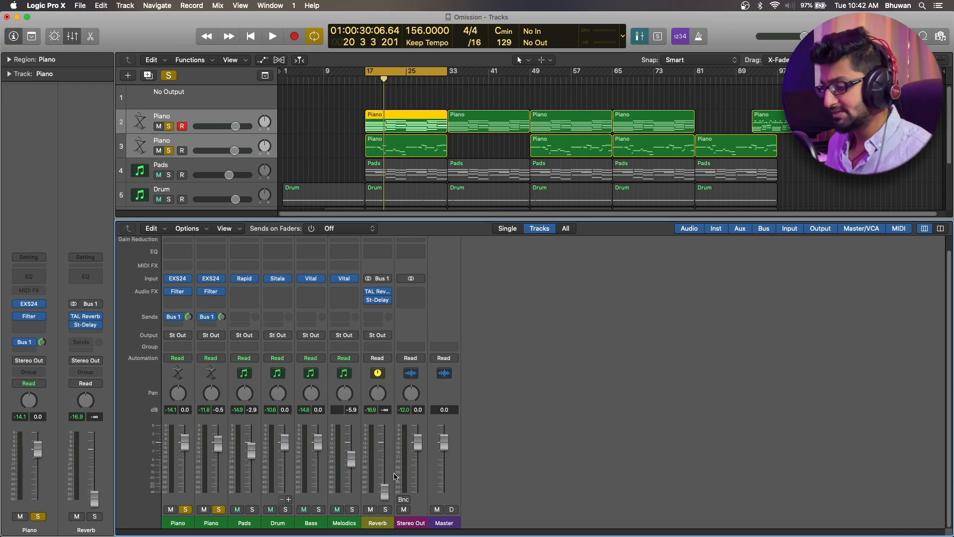
key("space")
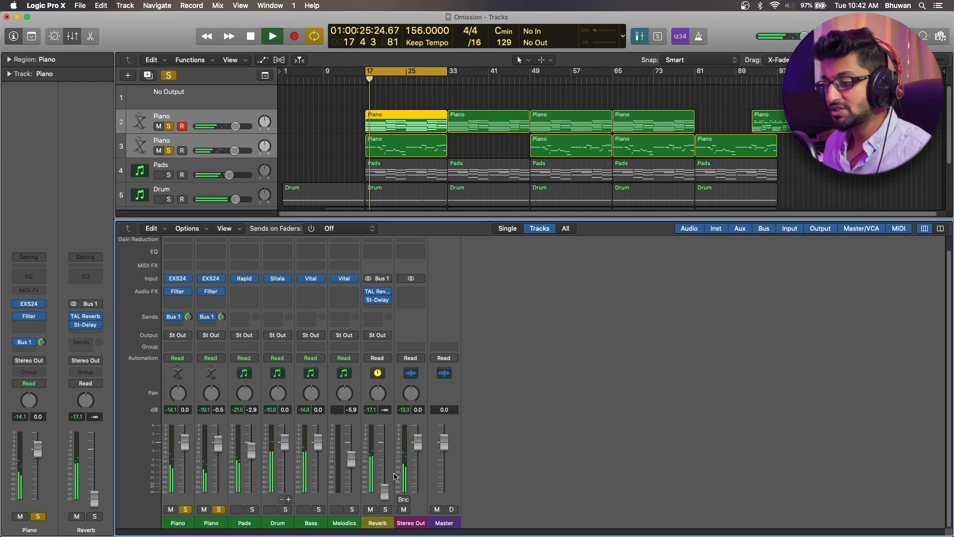
key("space")
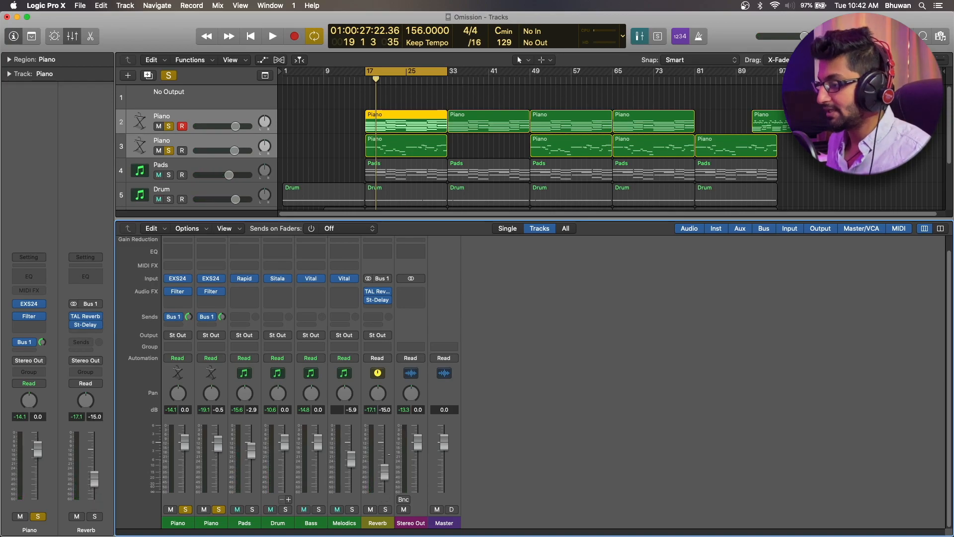
key("space")
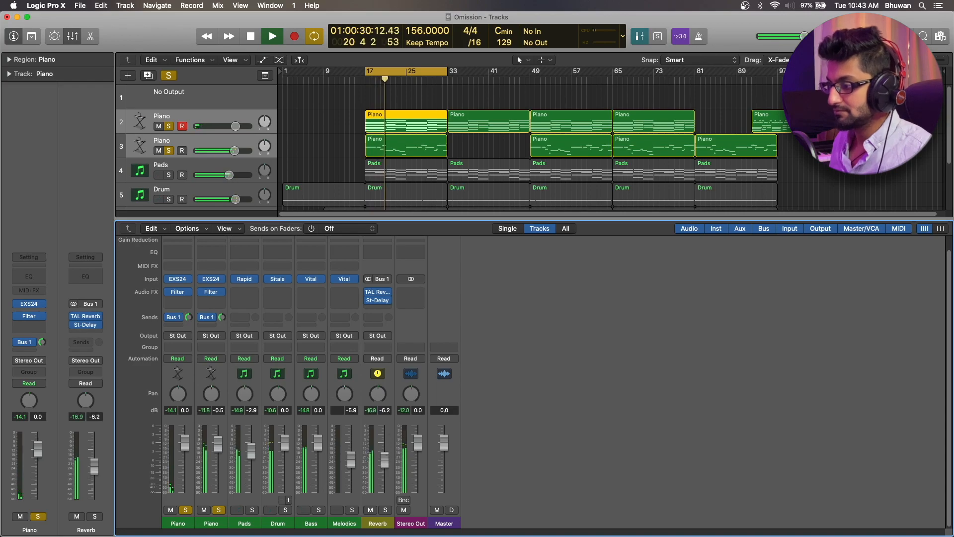
left_click_drag(387, 458, 388, 460)
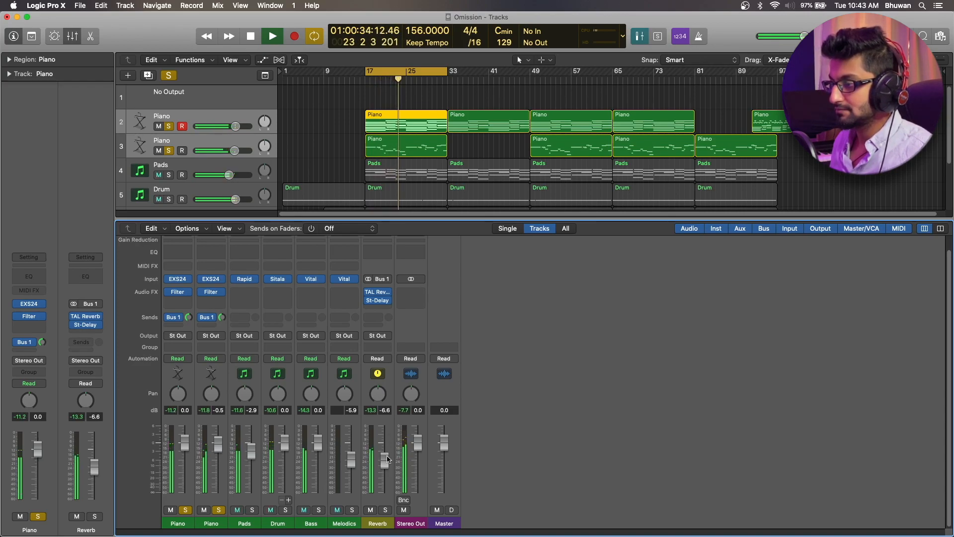
Replay the looped section from bar 17 with the Reverb channel fader at about -5.4 dB
key("space")
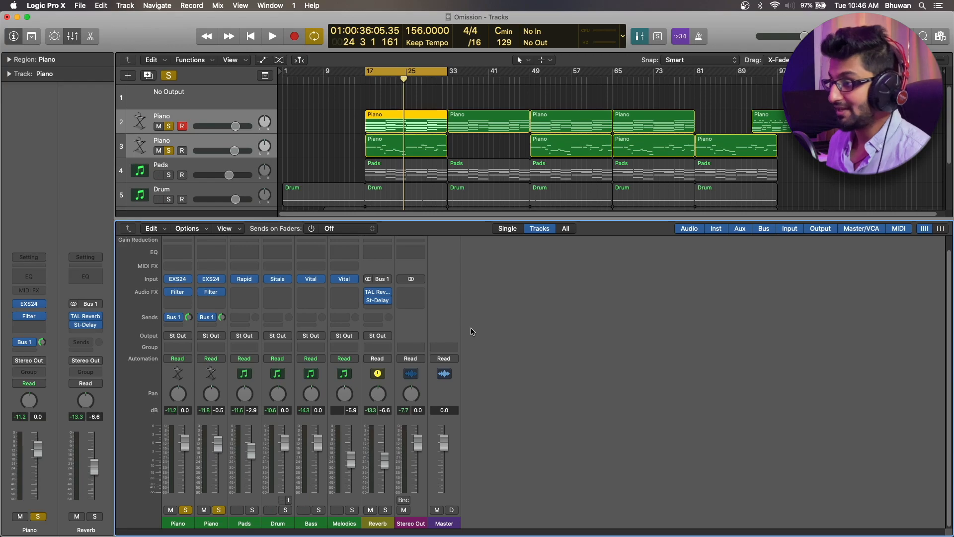
mouse_move(382, 294)
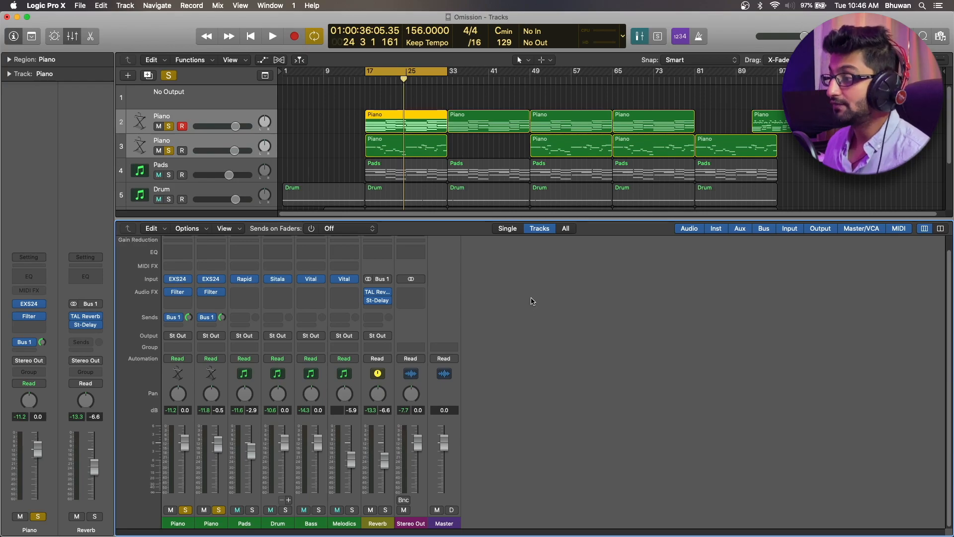
key("space")
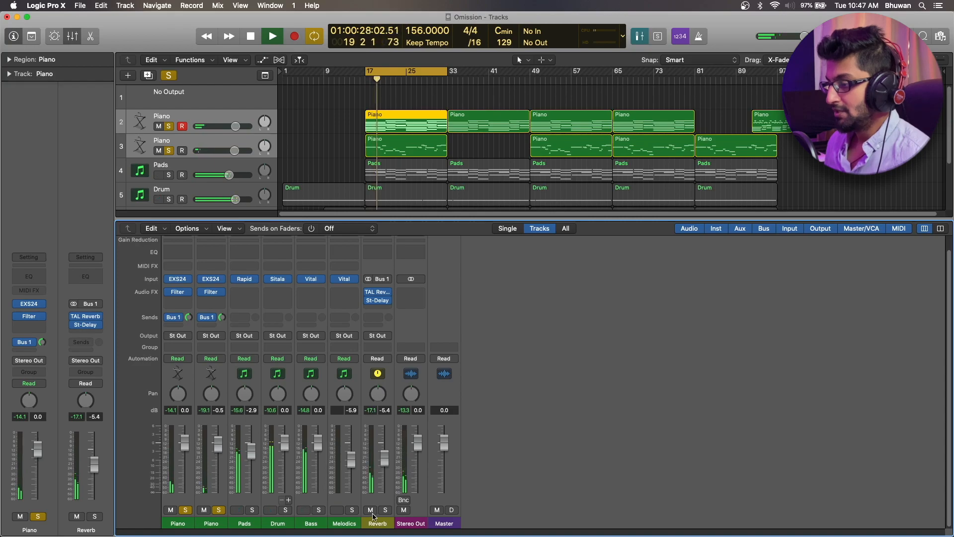
key("space")
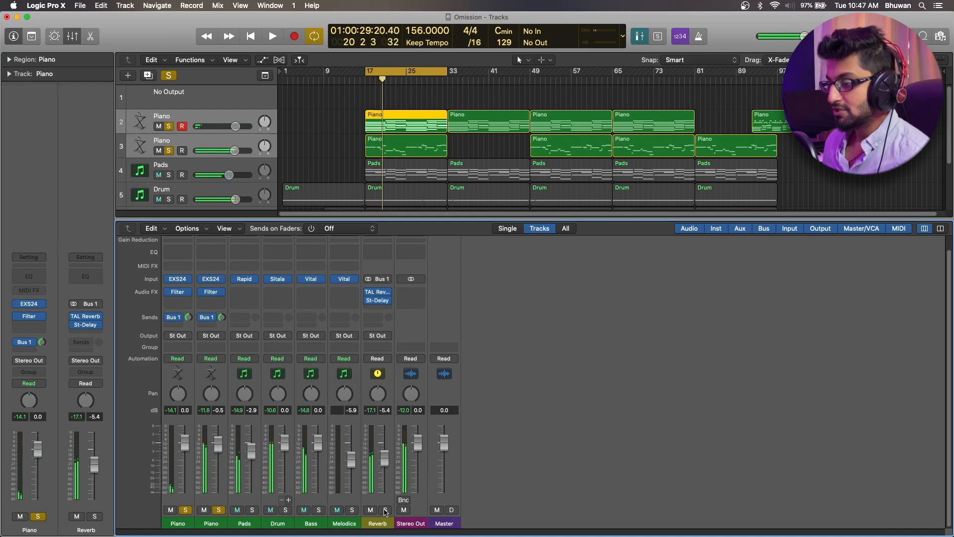
Solo the Reverb channel, unsolo both Piano channels, and play the loop to hear only the effects
left_click(386, 510)
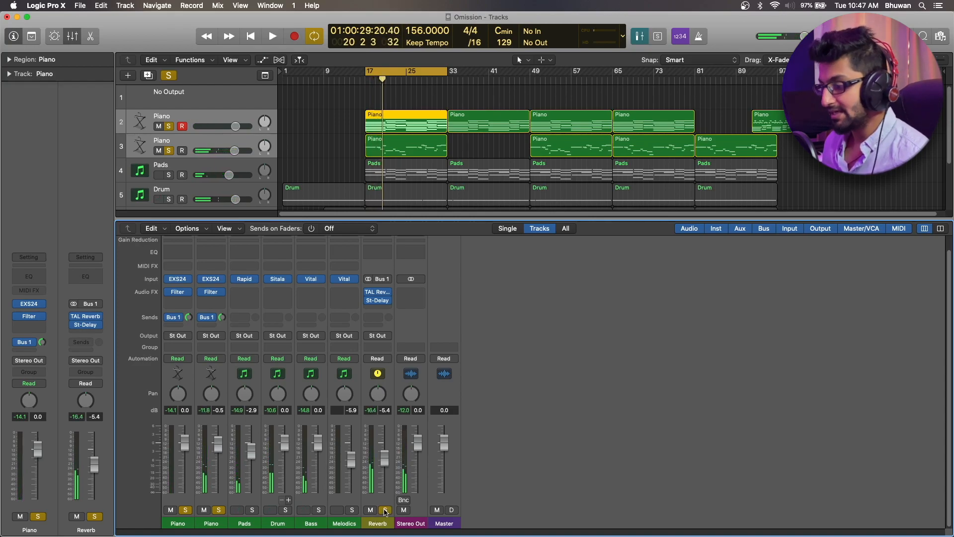
left_click(220, 510)
key("space")
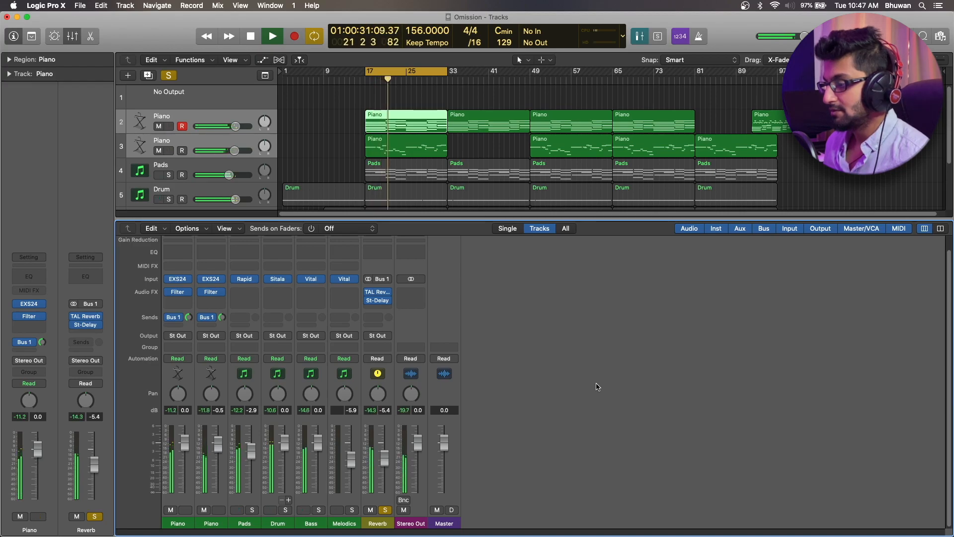
key("space")
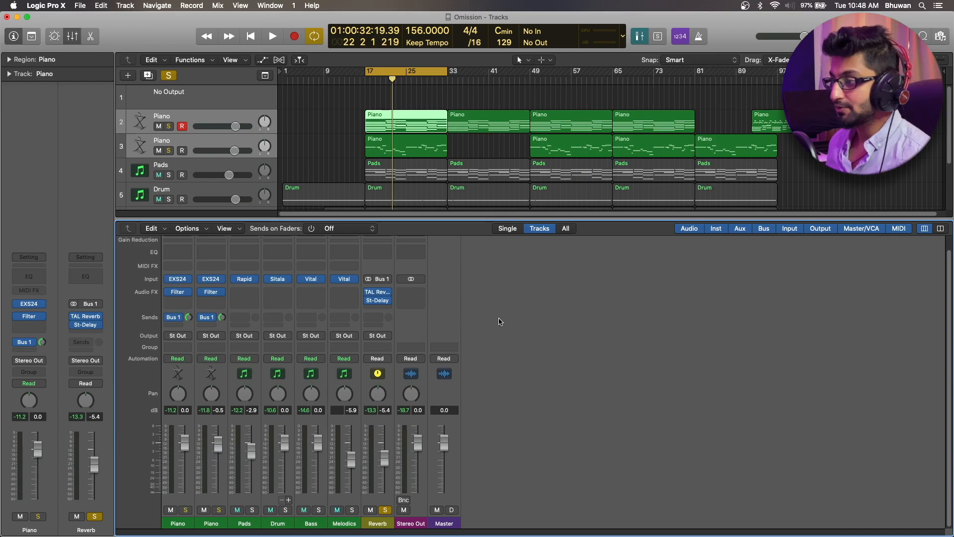
Move the Stereo Delay above TAL Reverb on the Reverb channel and play the loop with this effect order
left_click_drag(383, 302, 382, 292)
key("space")
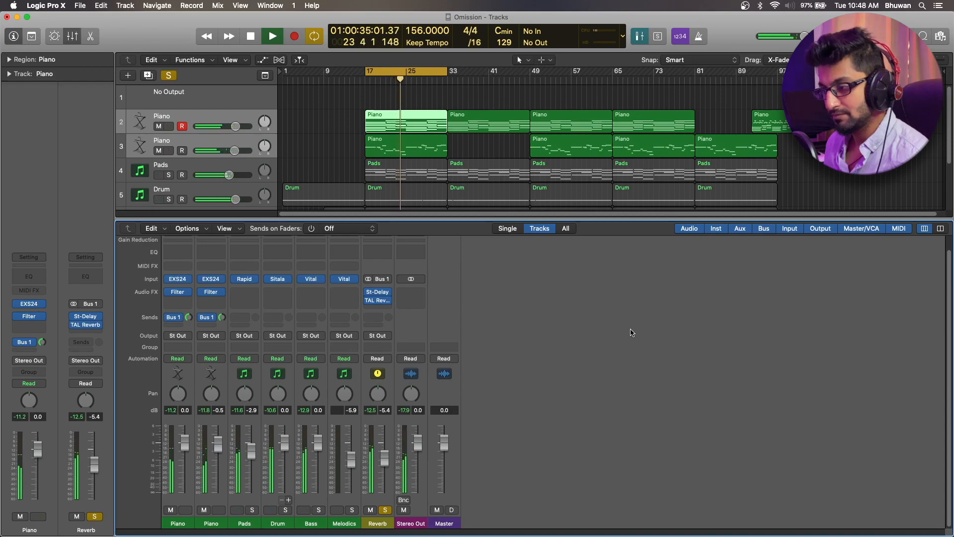
key("space")
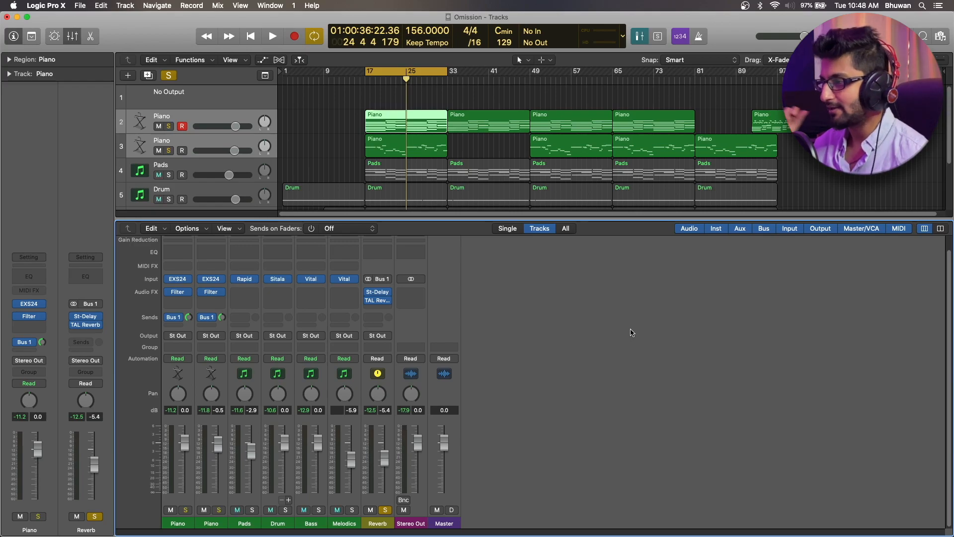
key("space")
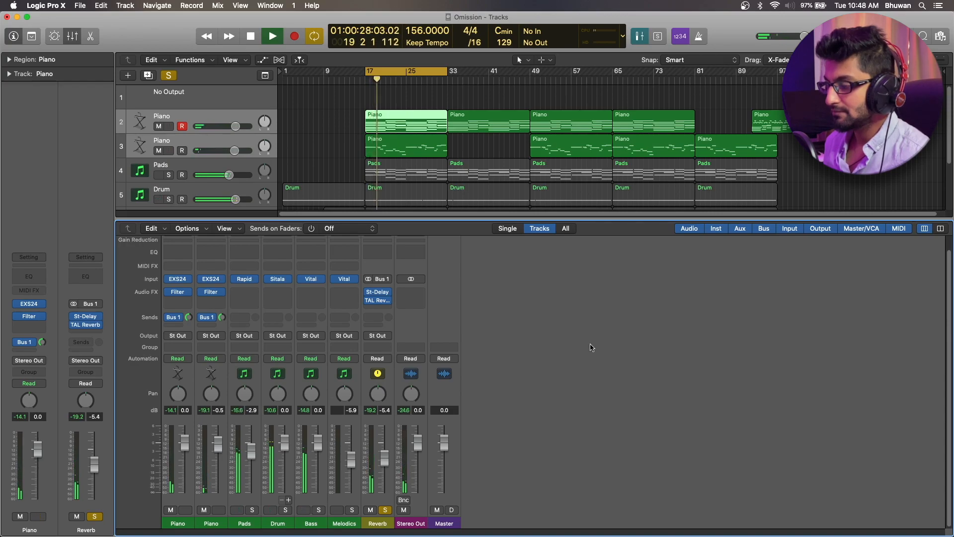
Raise the Reverb channel fader to about -2.2 dB while auditioning the loop
left_click_drag(384, 465, 387, 452)
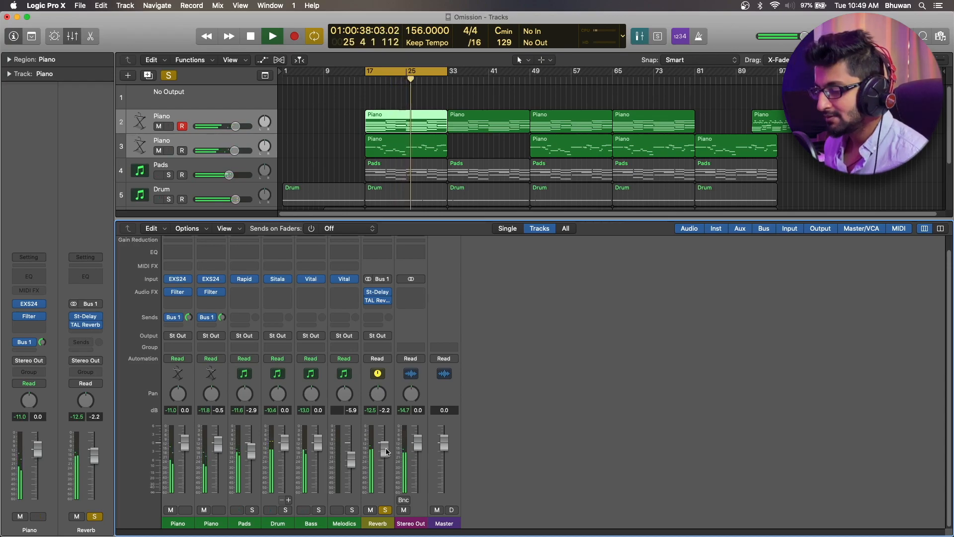
key("space")
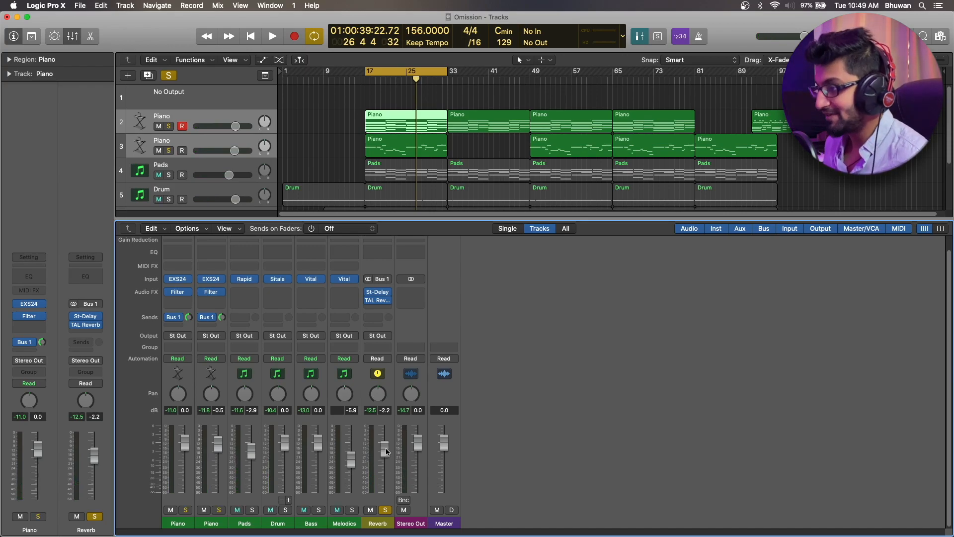
key("space")
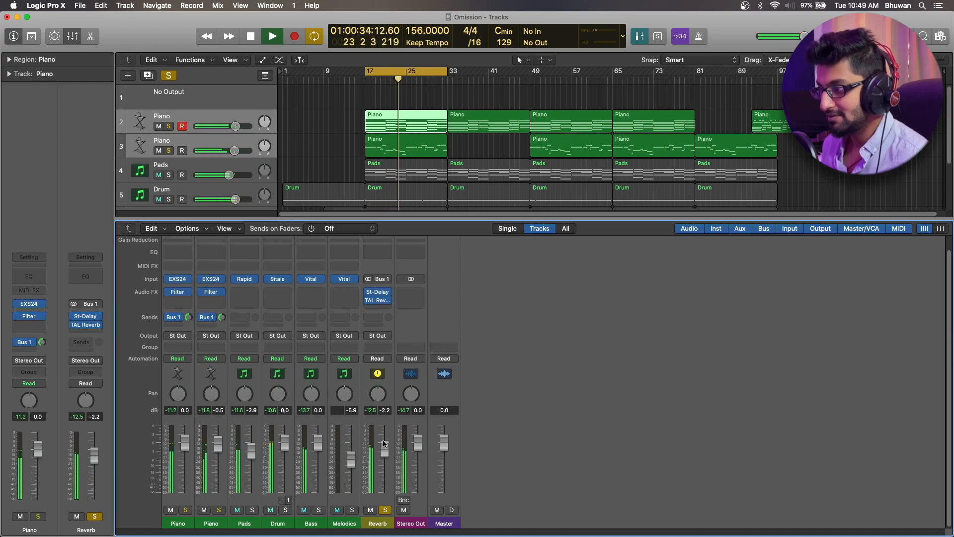
key("space")
Restore TAL Reverb above the Stereo Delay on the Reverb channel and replay the loop to compare
mouse_move(384, 294)
left_click_drag(379, 294, 378, 305)
left_click(380, 78)
key("space")
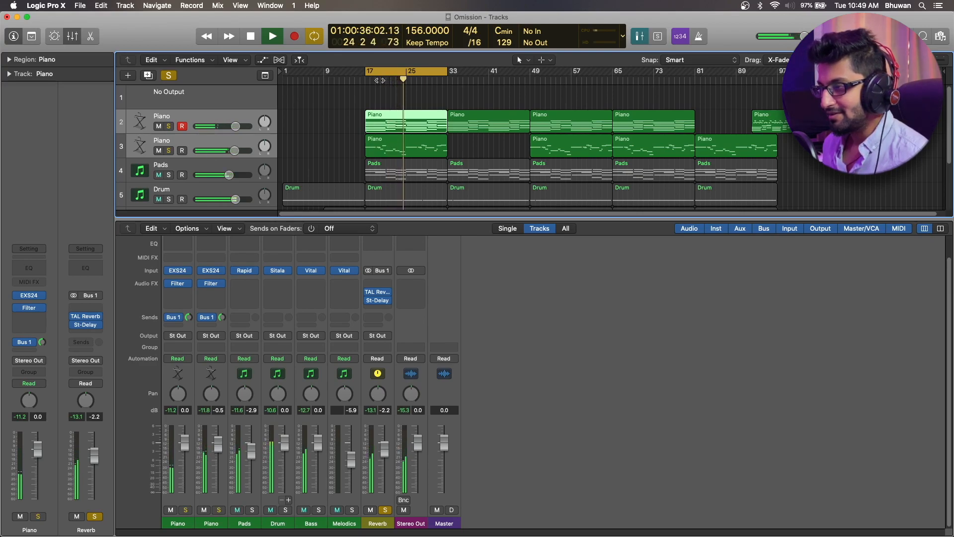
key("space")
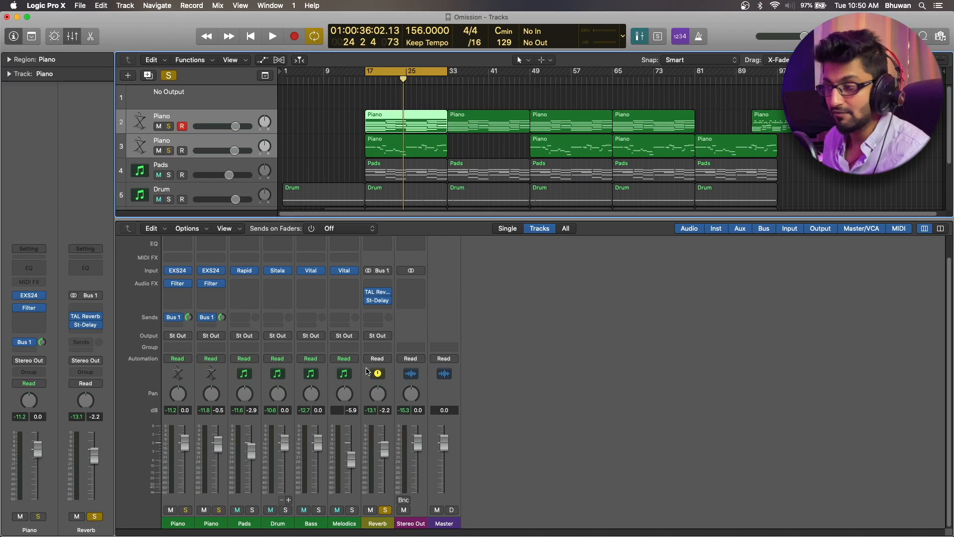
Add a Bus 2 send to the first Piano channel and rename the new aux channel Delay
left_click(174, 326)
mouse_move(184, 342)
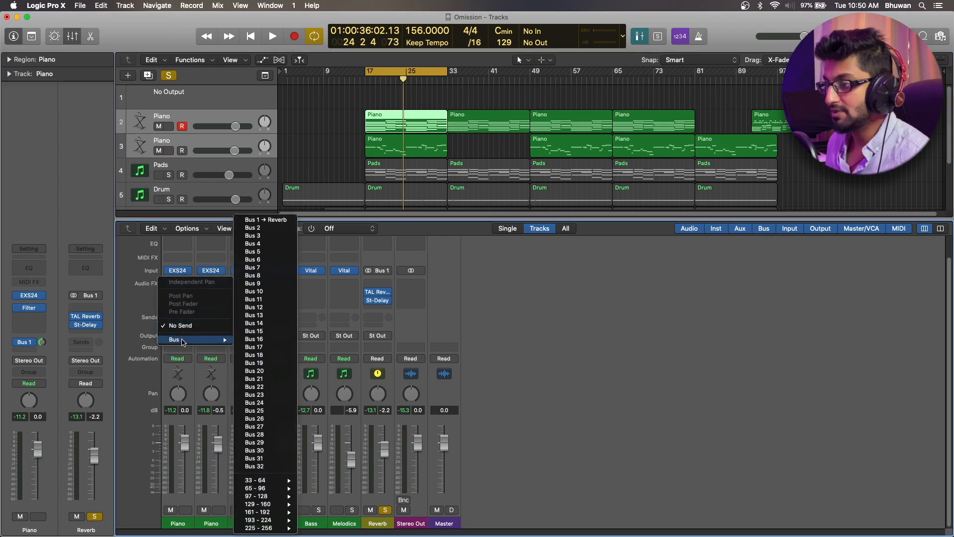
left_click(273, 229)
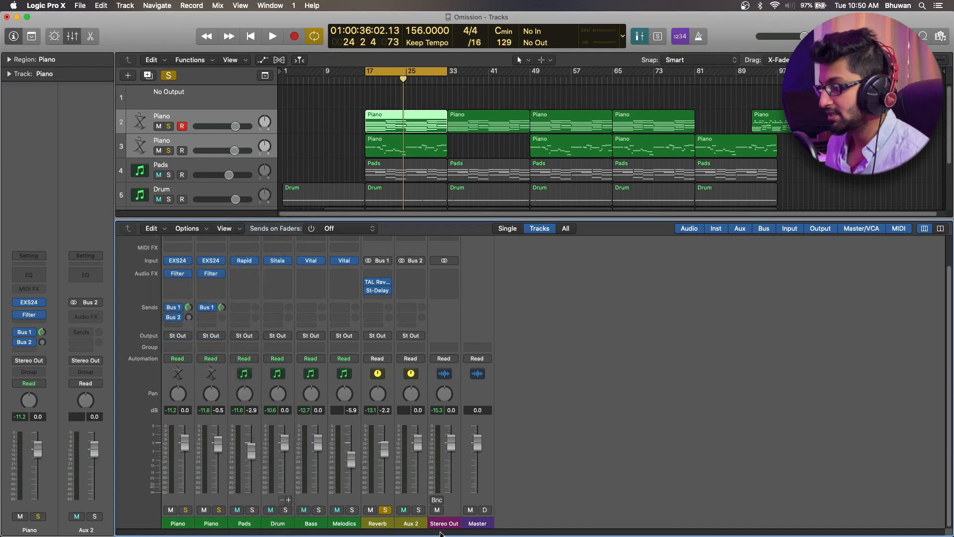
double_click(411, 522)
type("Delay")
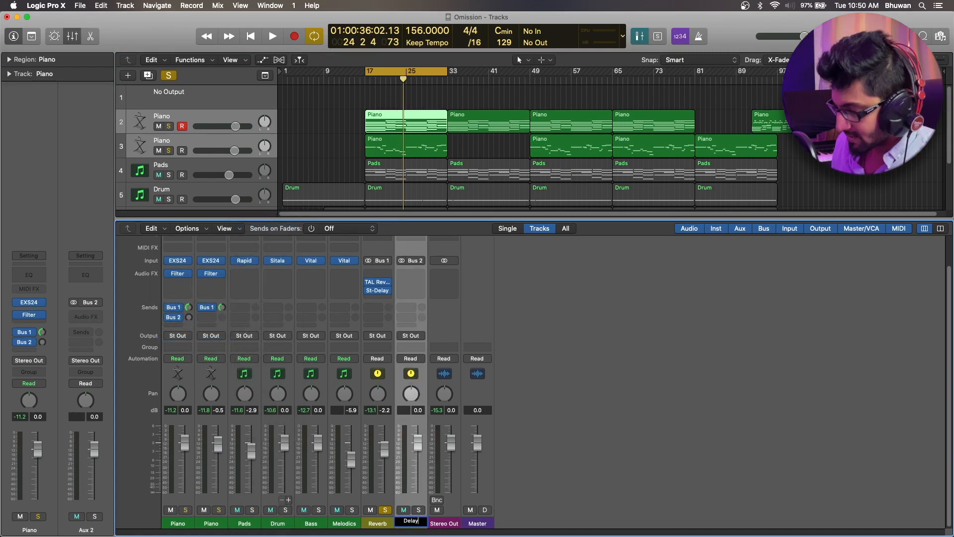
key("Return")
Move the Stereo Delay from the Reverb channel to the Delay channel and feed both Piano channels into Bus 2 with raised send levels
left_click_drag(383, 290, 404, 287)
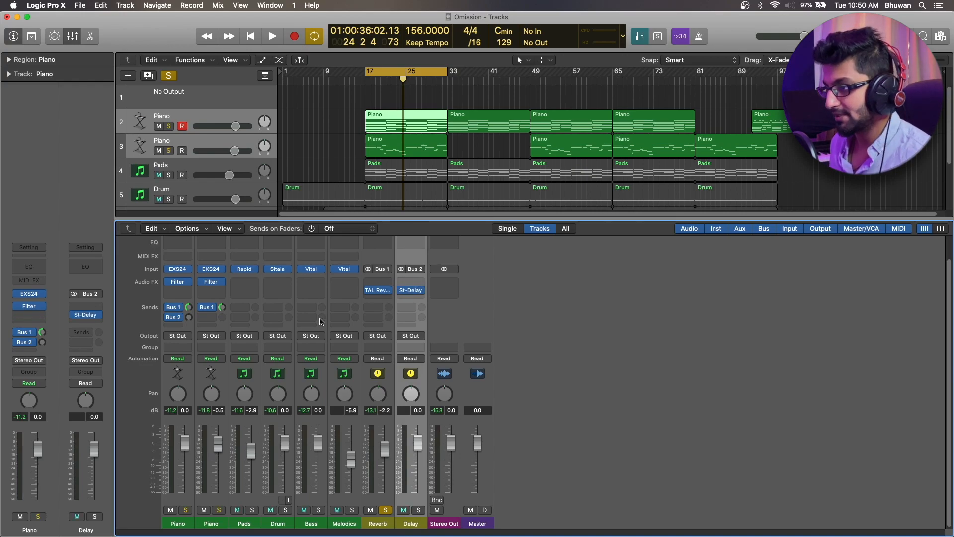
left_click(215, 318)
mouse_move(229, 334)
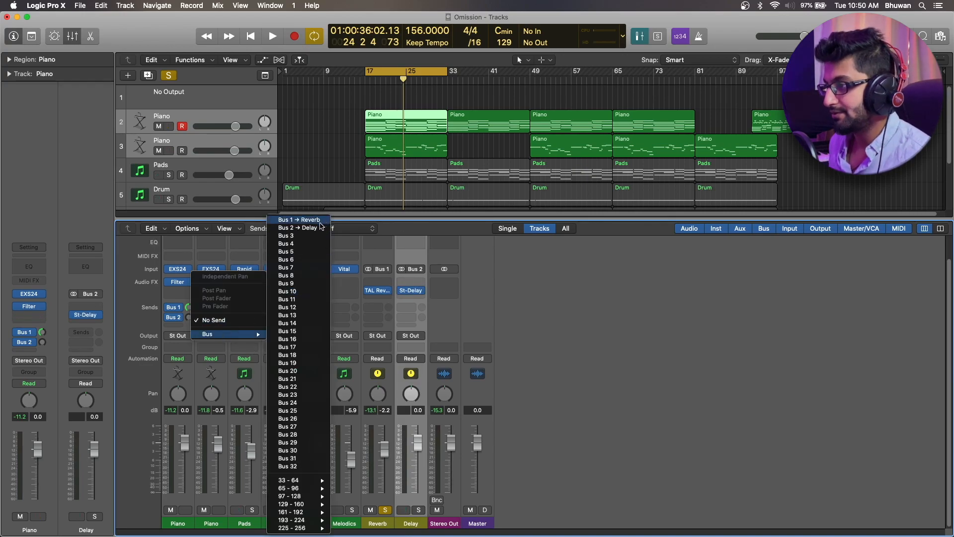
left_click(298, 225)
left_click_drag(193, 322, 223, 309)
Solo the Delay channel alongside Reverb and bring its fader from about -19.5 dB up to about -5.4 dB while playing the loop
left_click_drag(415, 439, 417, 479)
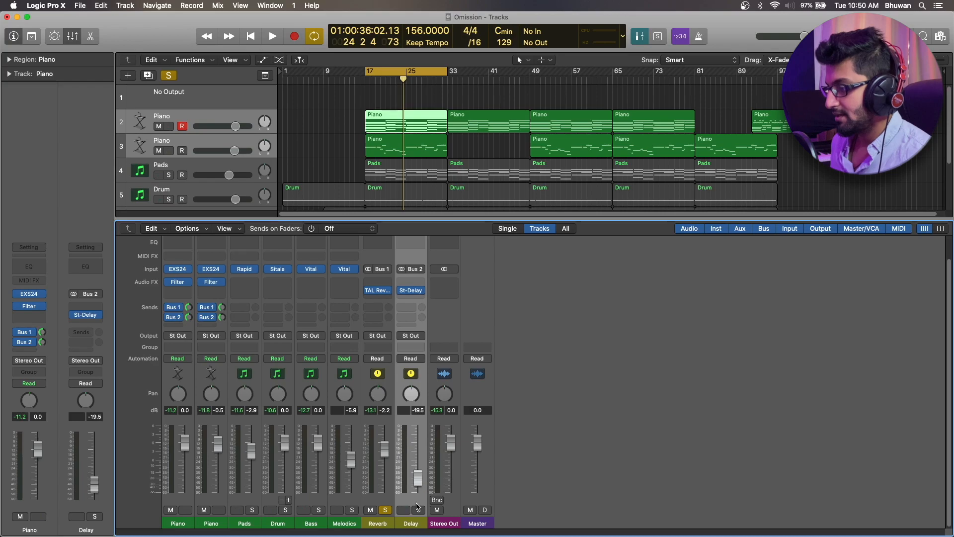
key("space")
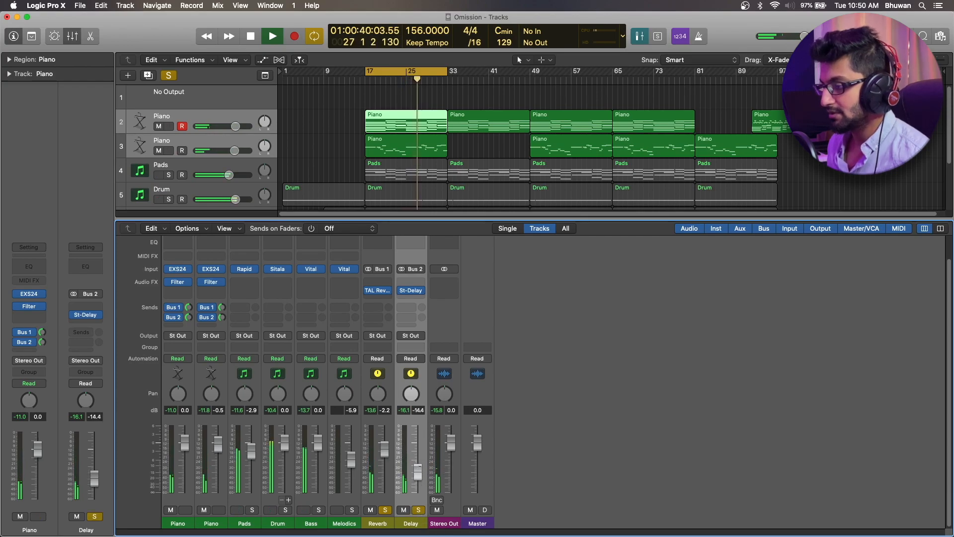
left_click_drag(406, 481, 419, 458)
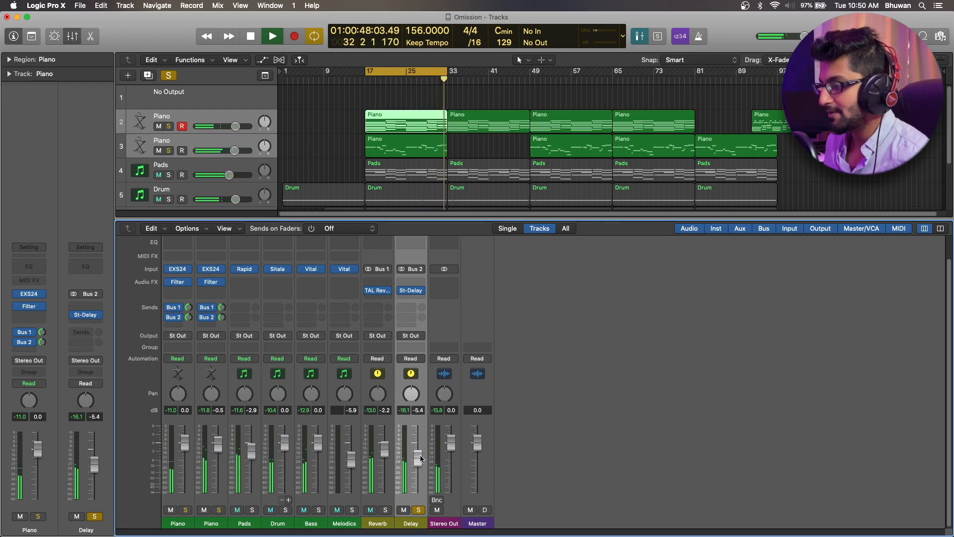
left_click(385, 510)
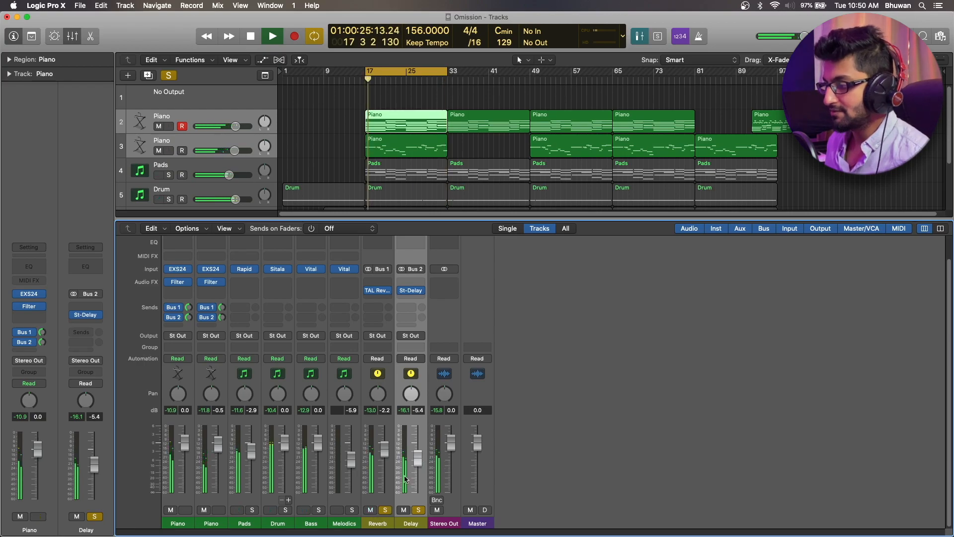
Fine-tune the Delay fader to about -4.4 dB and the Reverb fader to about -2.6 dB during playback
left_click_drag(419, 461, 418, 463)
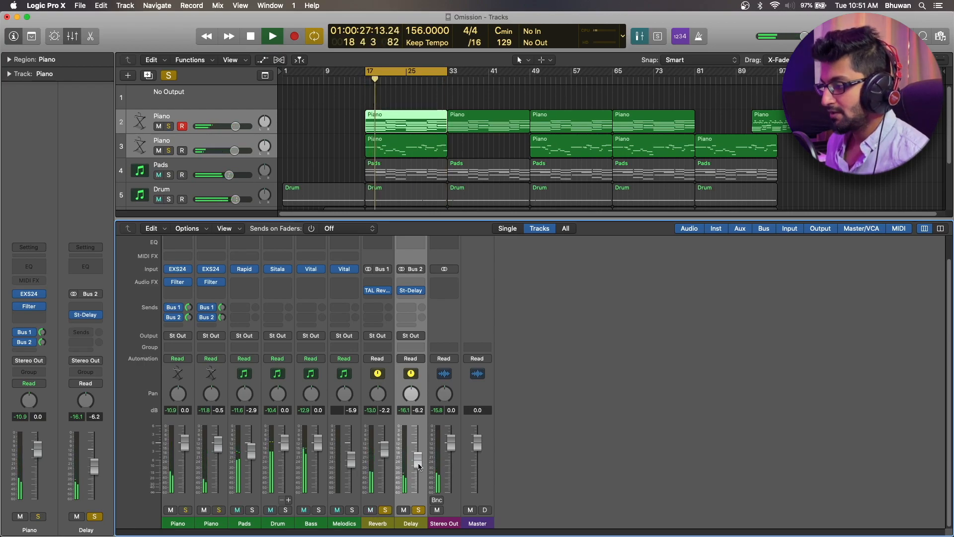
left_click_drag(418, 463, 419, 457)
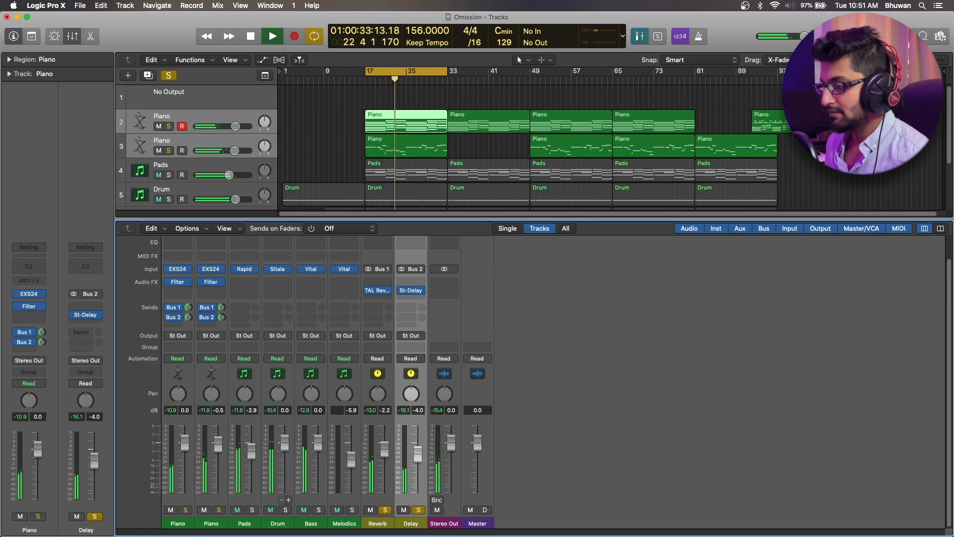
left_click_drag(418, 460, 419, 462)
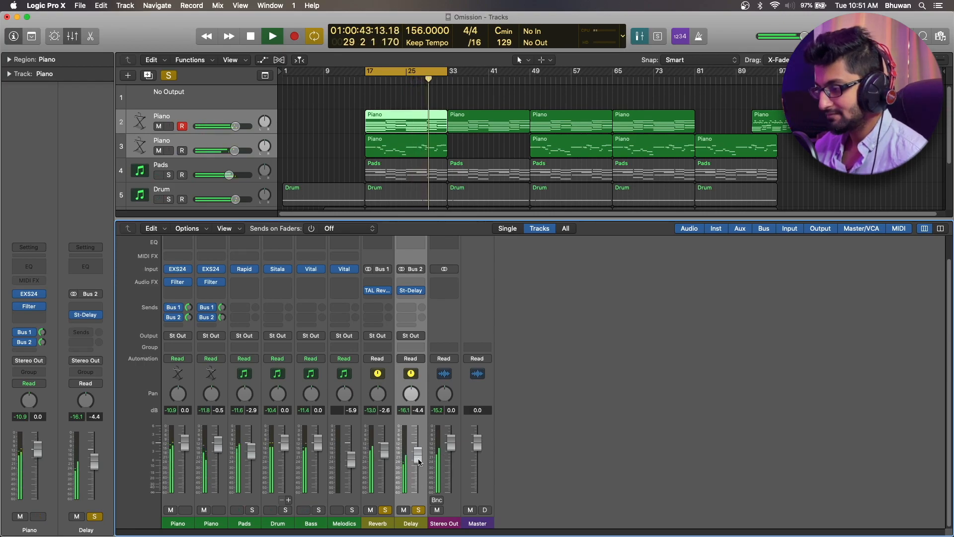
key("space")
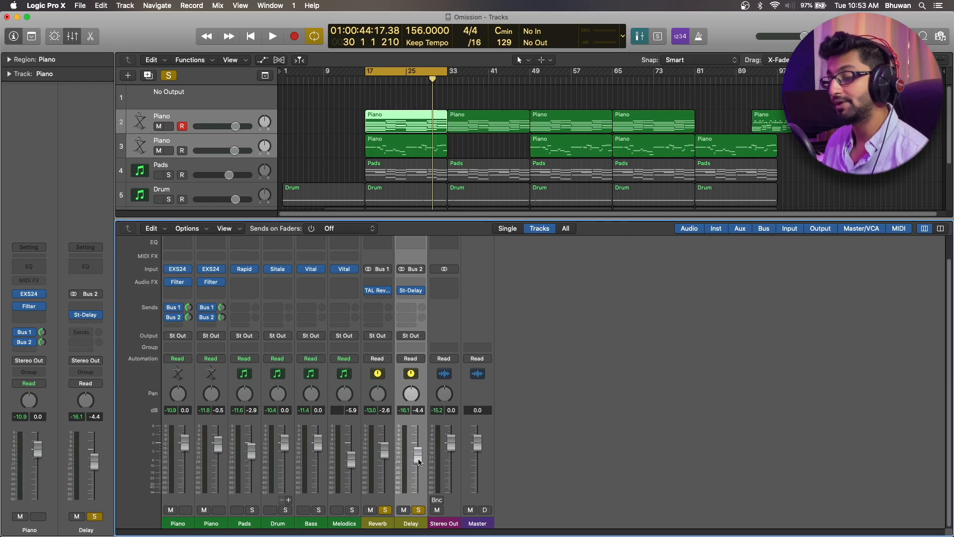
Try the Delay fader at about -10.4 dB, then balance Reverb at about -15.6 dB against Delay at about -1.2 dB during playback
left_click_drag(419, 461, 419, 475)
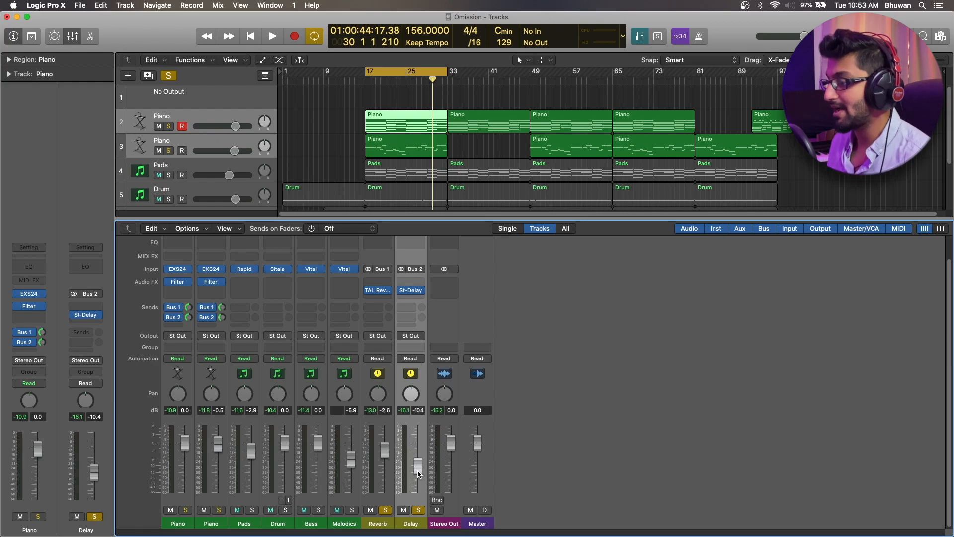
key("space")
left_click(184, 510)
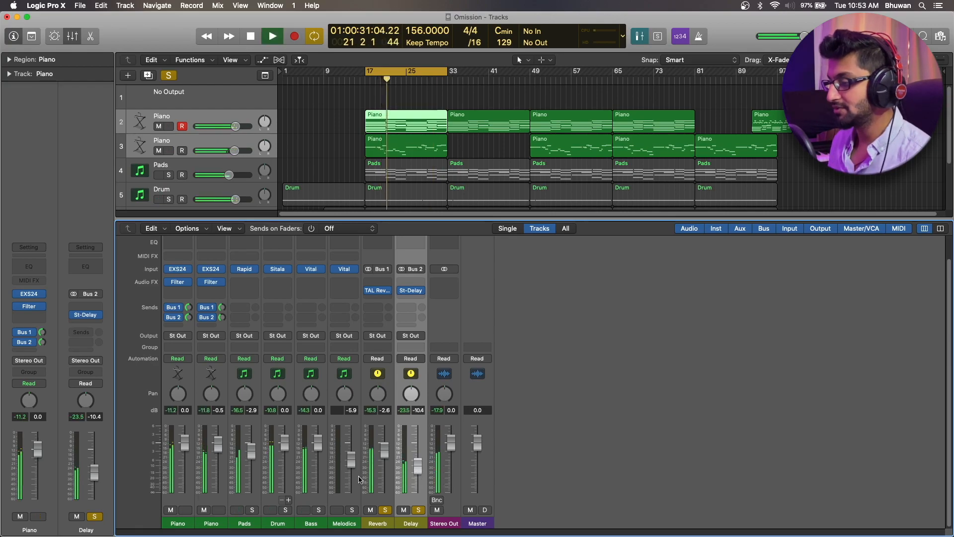
left_click_drag(384, 449, 384, 473)
left_click_drag(418, 440, 420, 455)
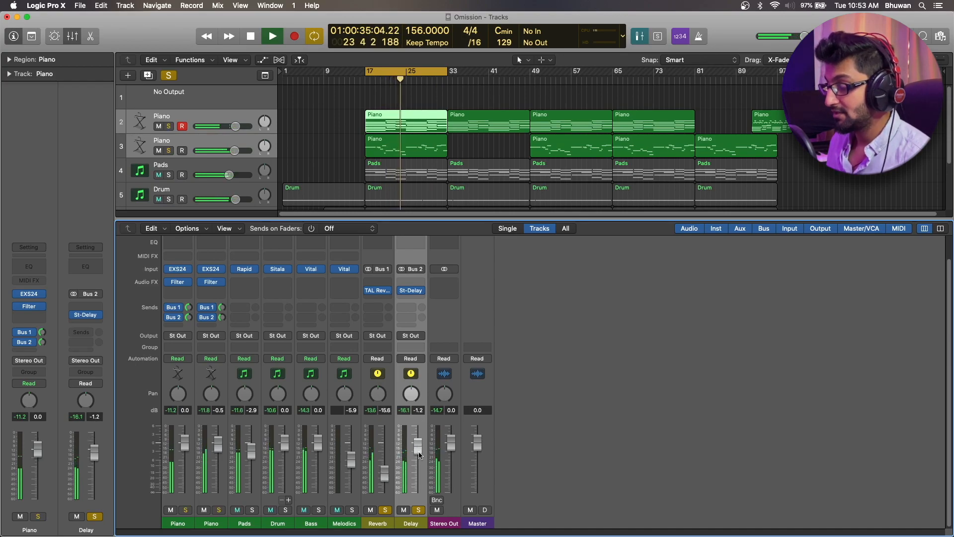
key("space")
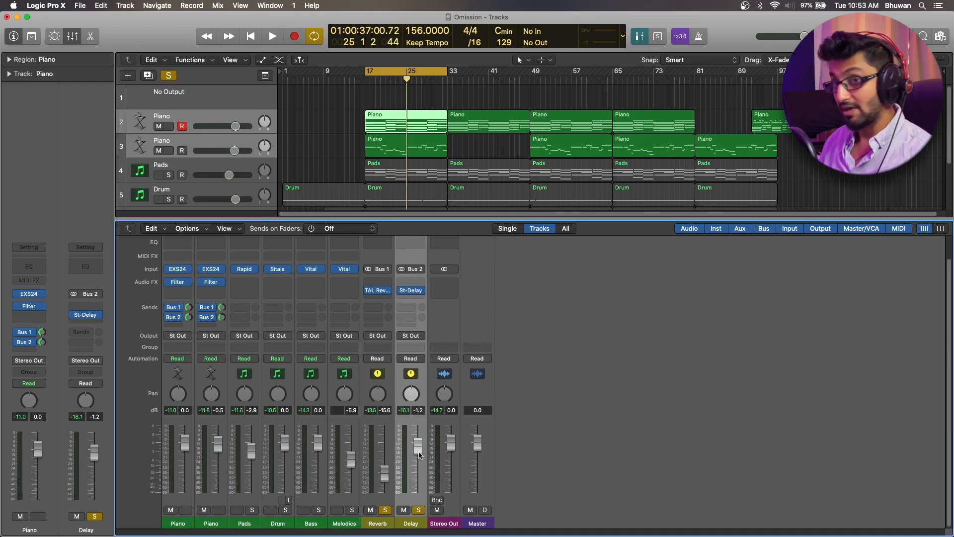